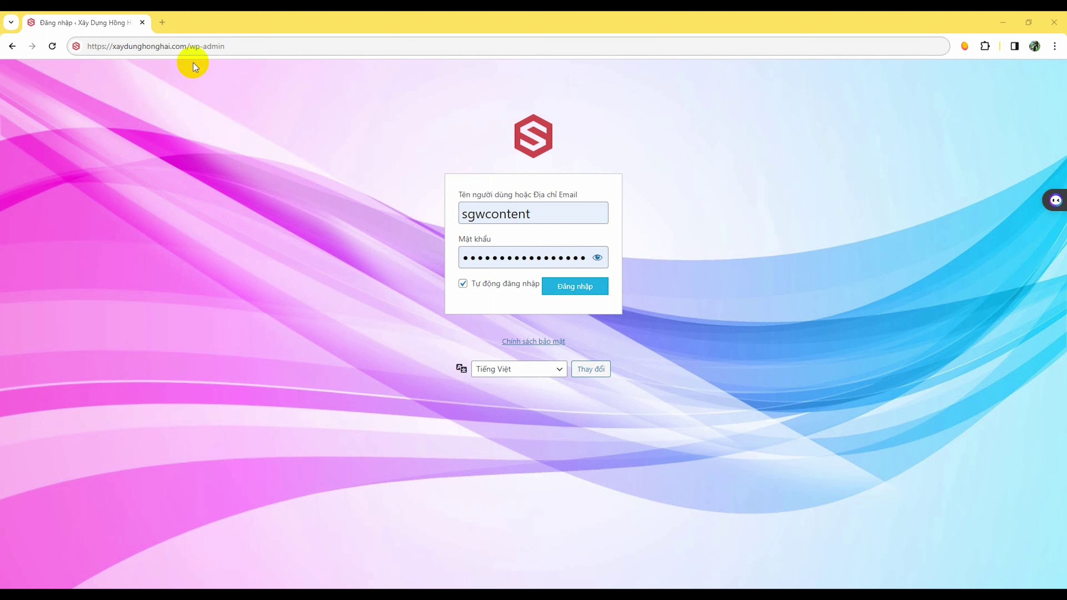
# Step: Log in to the WordPress admin page with the username and password already filled in
pyautogui.moveTo(225, 46); pyautogui.dragTo(77, 47)
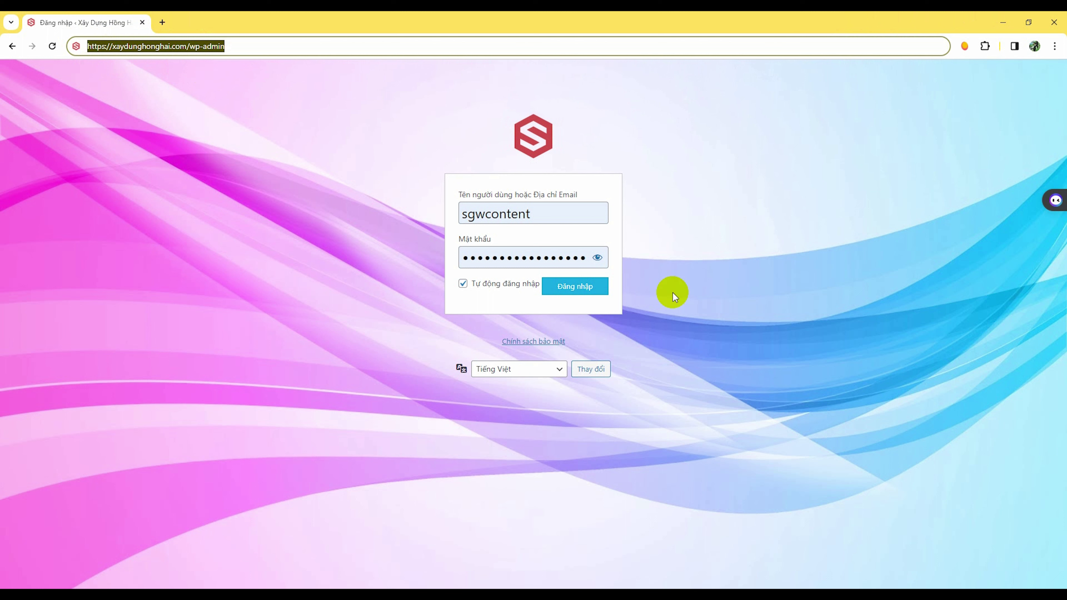
pyautogui.click(533, 215)
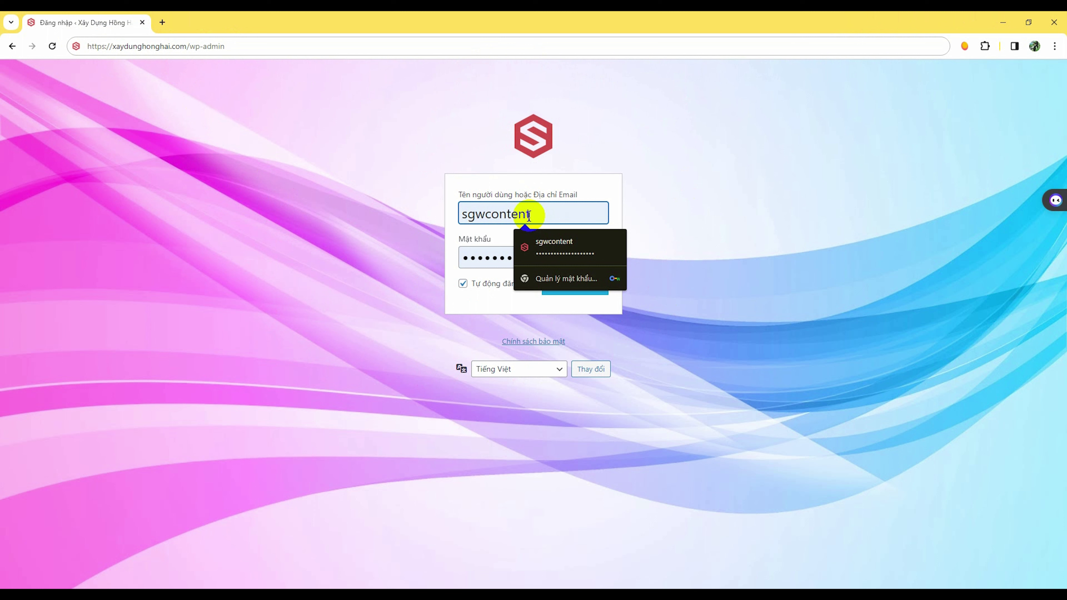
pyautogui.click(483, 256)
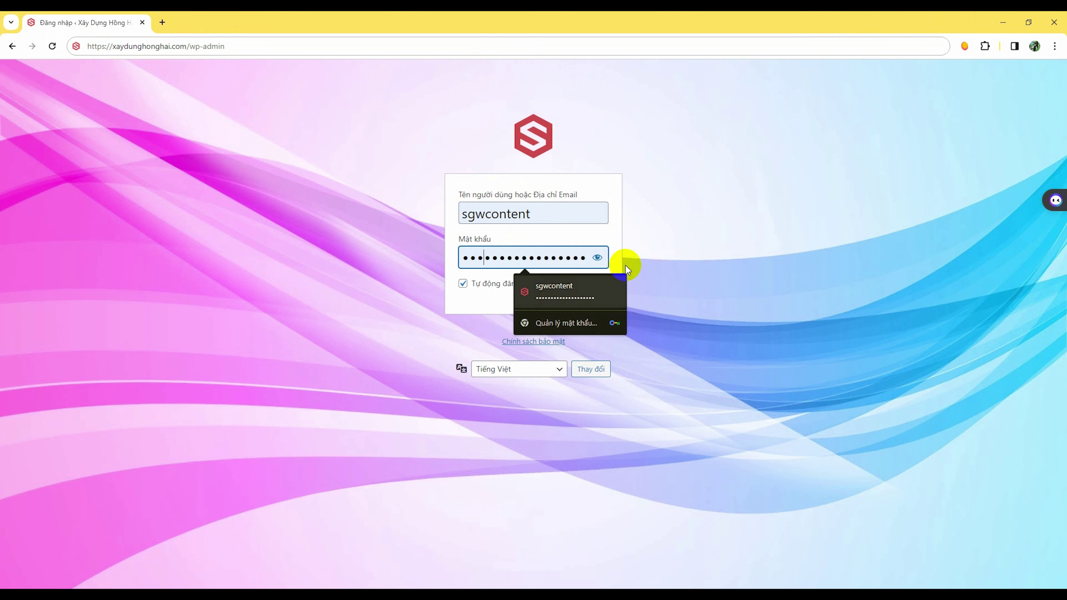
pyautogui.click(654, 230)
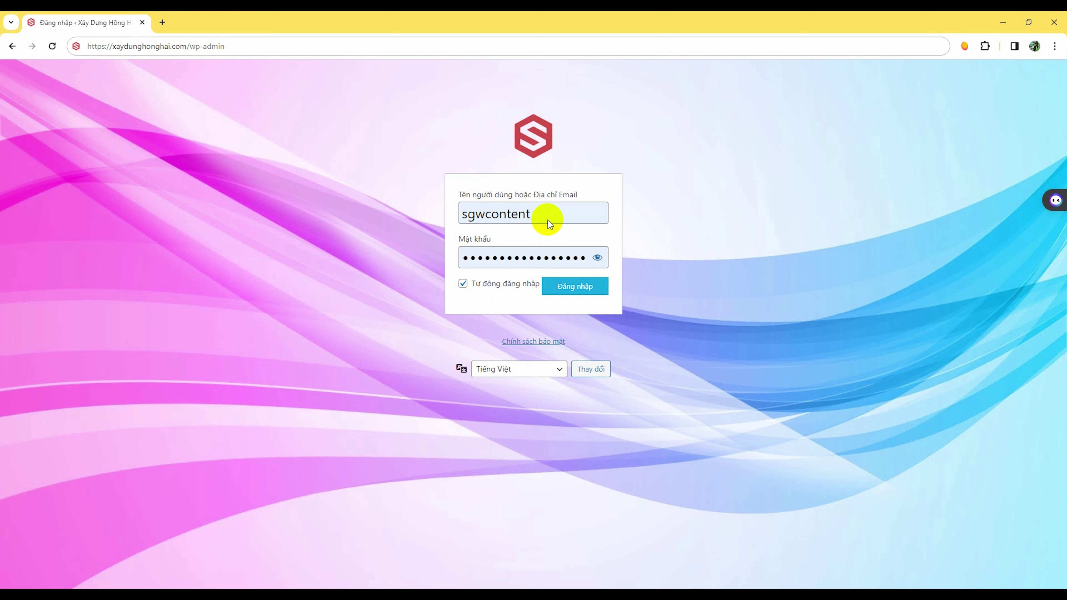
pyautogui.click(594, 290)
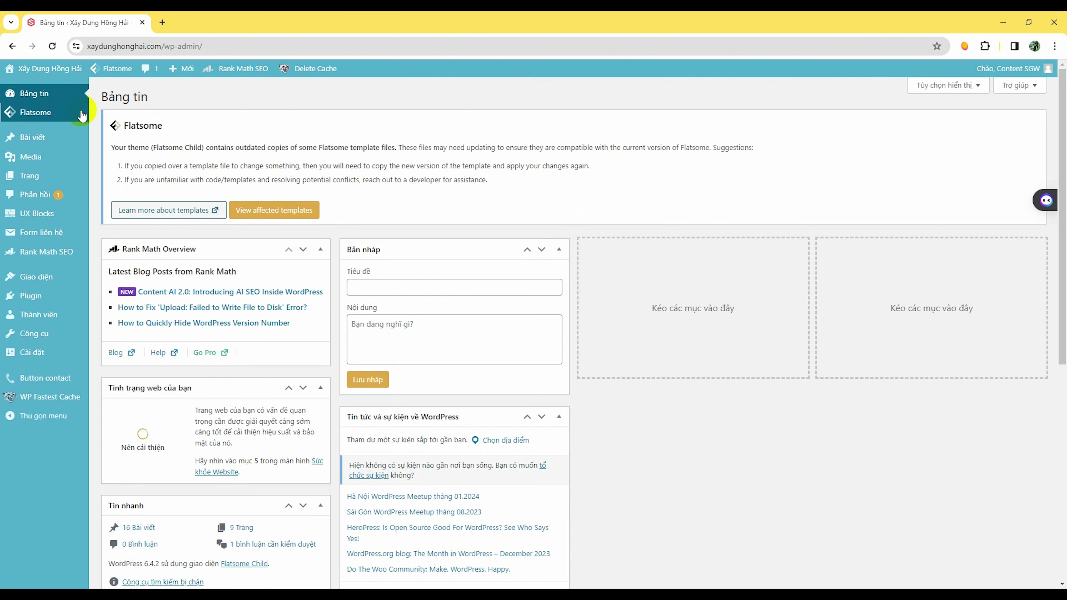
# Step: Open the list of all posts (Bài viết) and start a new post
pyautogui.moveTo(36, 139)
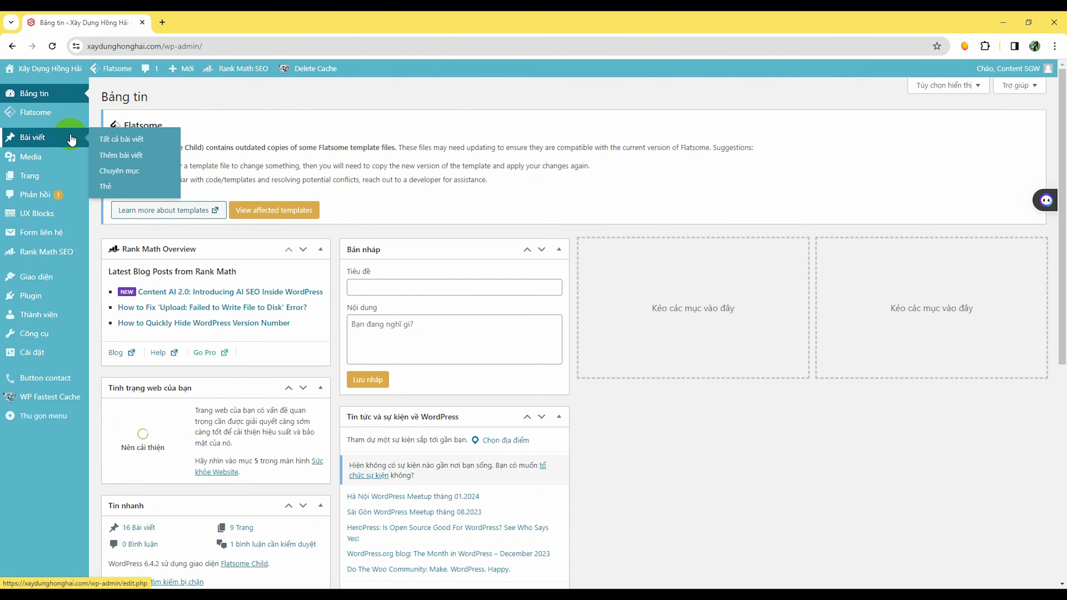
pyautogui.click(37, 141)
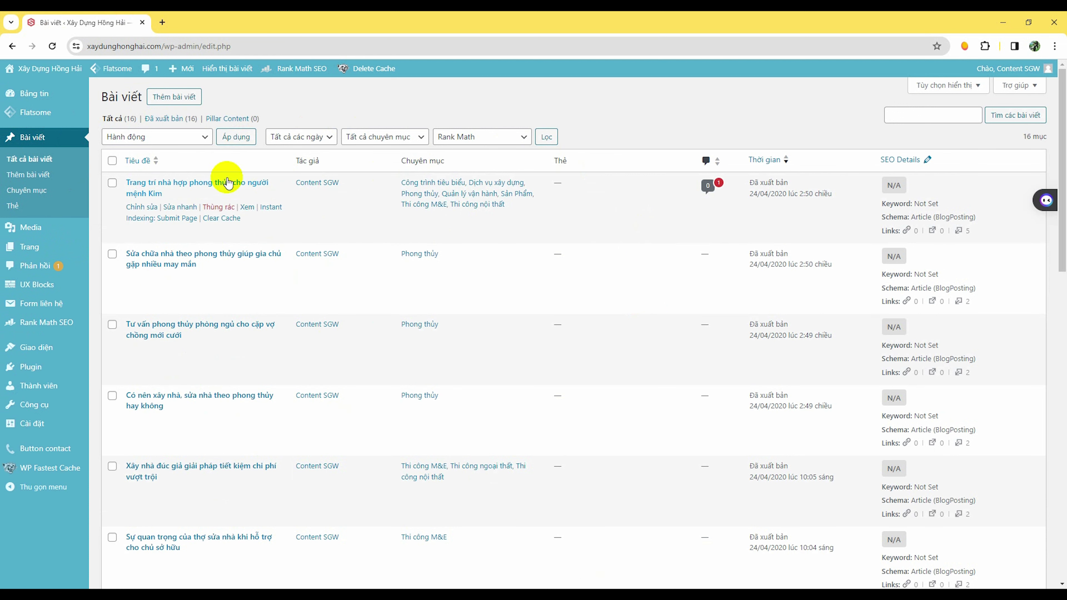
pyautogui.click(25, 176)
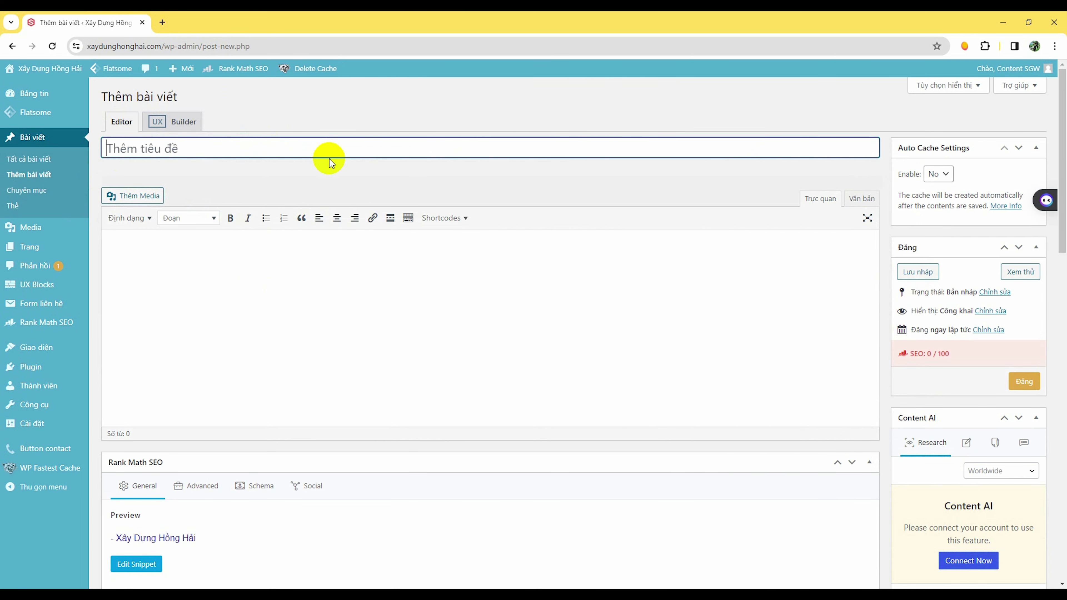
# Step: Enter "Những mẫu nhà đẹp 2024" as the title of the new post
pyautogui.click(172, 260)
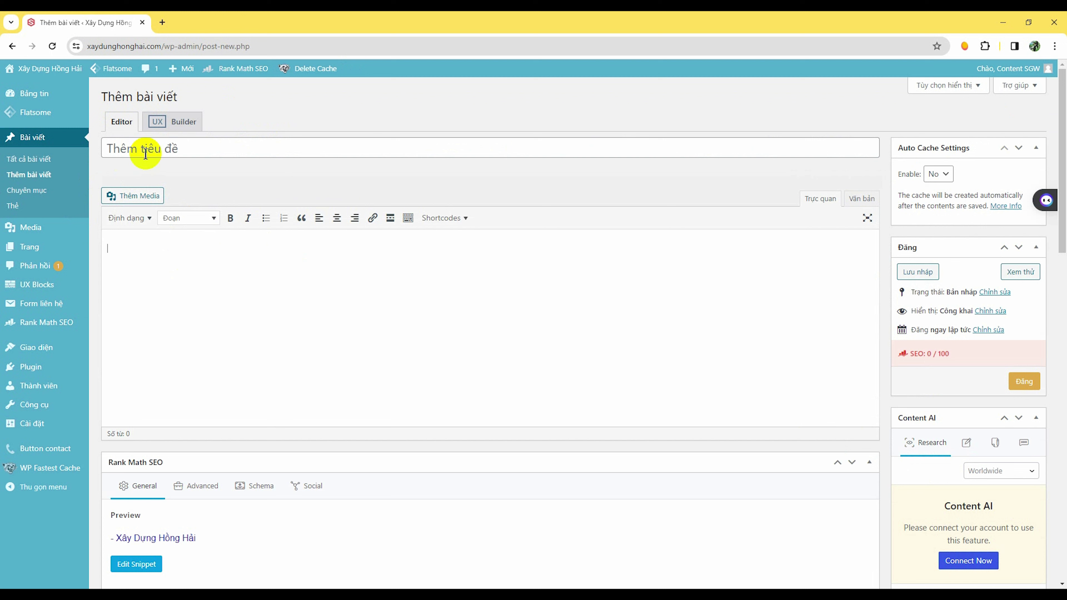
pyautogui.click(157, 156)
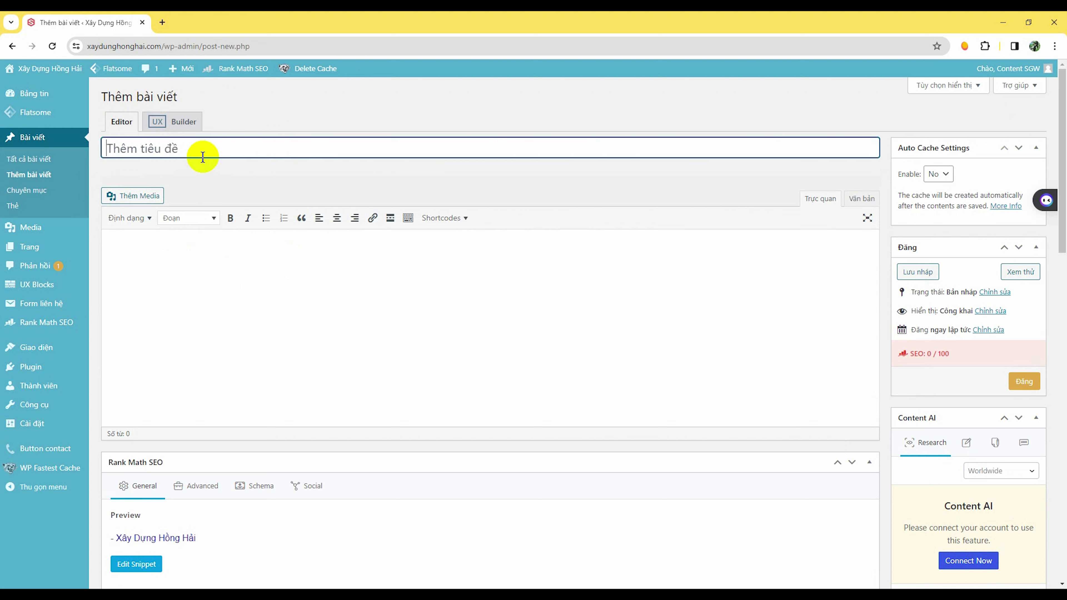
pyautogui.write('Tin tức ve')
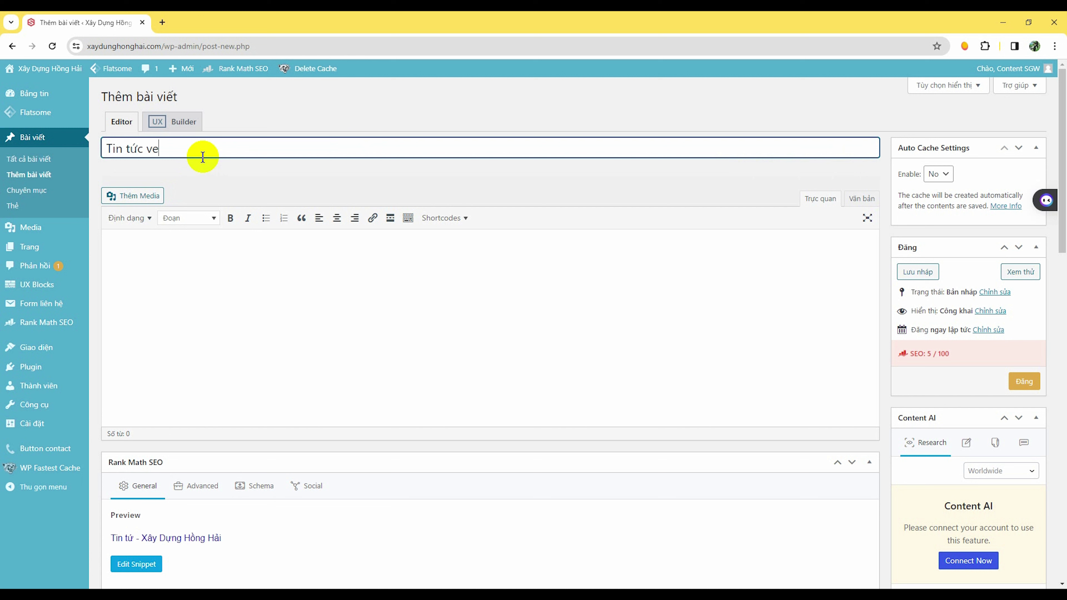
pyautogui.tripleClick(202, 143)
pyautogui.write('Nhu')
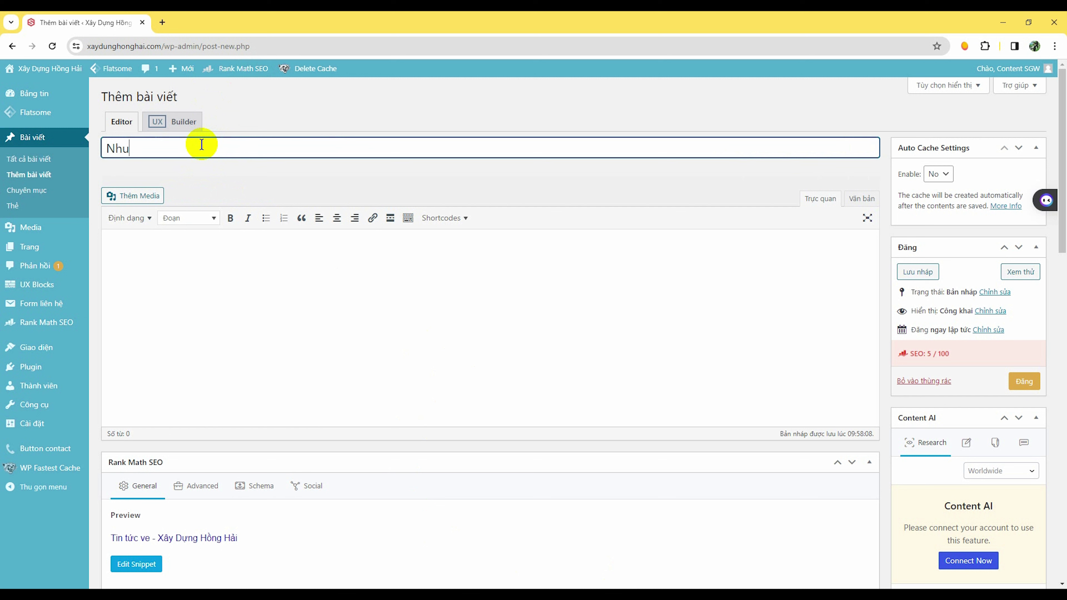
pyautogui.write('ng mẫu nhà đe')
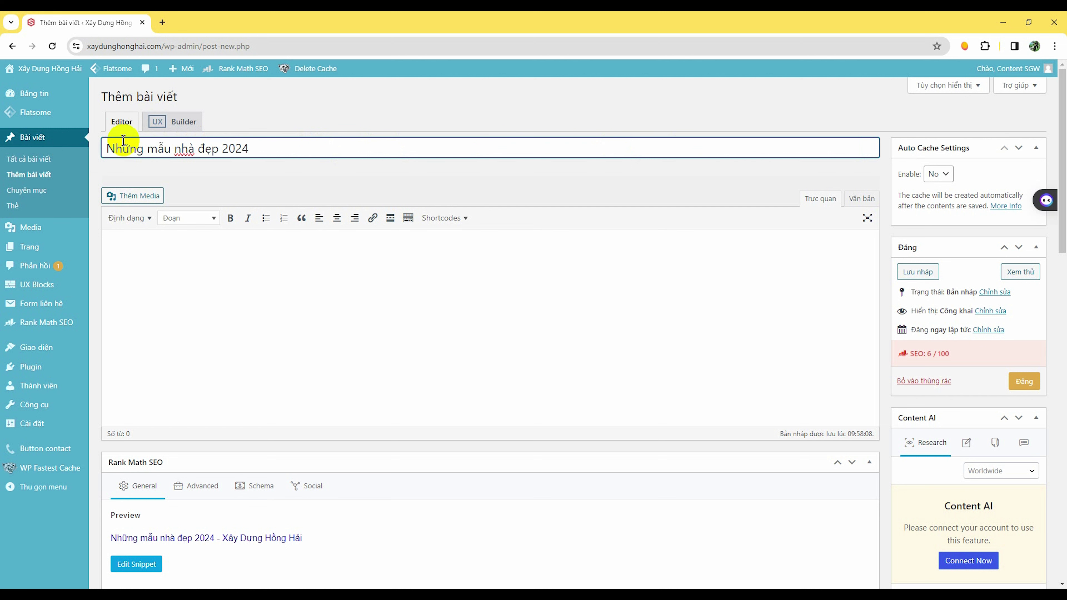
# Step: Enter a line of random placeholder letters in the post body and make it bold and italic
pyautogui.click(181, 264)
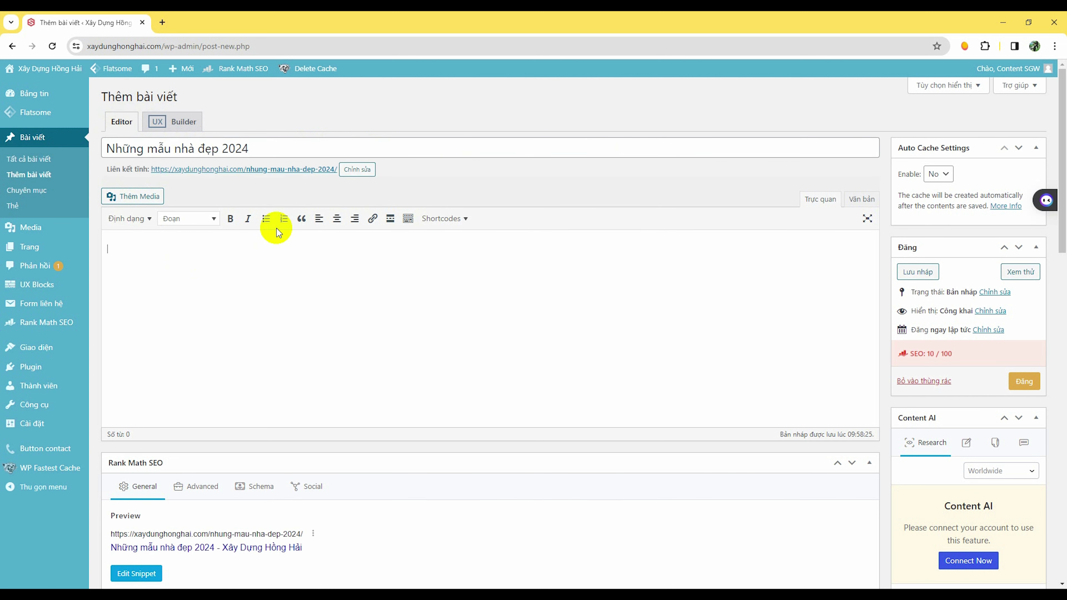
pyautogui.write('fjkkjhjkdhfjkghhfkldhjfgjklhgfghkjdfghjsdgjkhsdfjgskfujkjgjhoi')
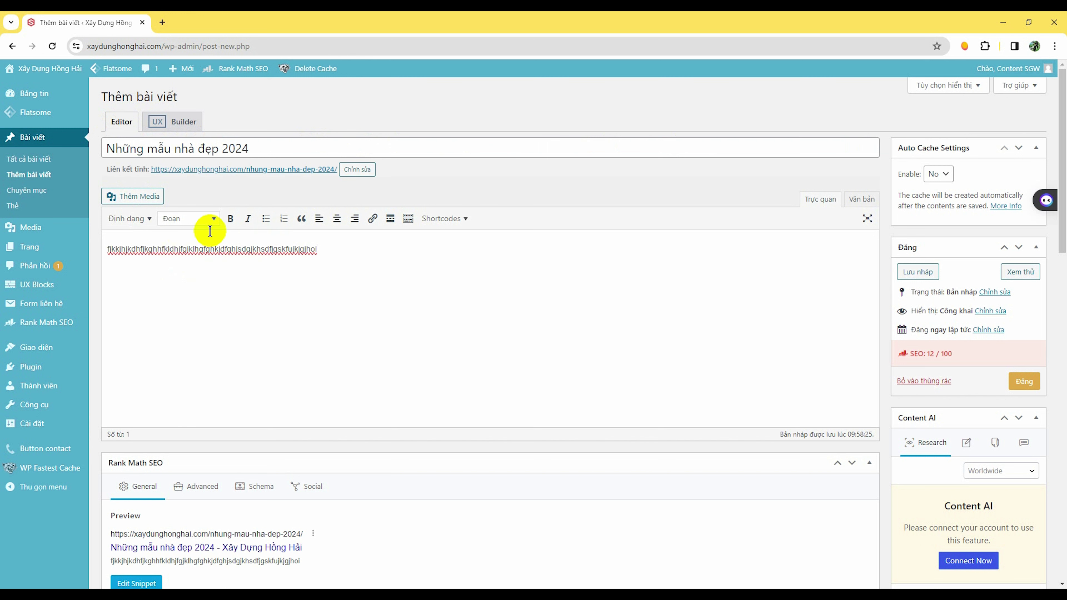
pyautogui.moveTo(320, 250); pyautogui.dragTo(105, 251)
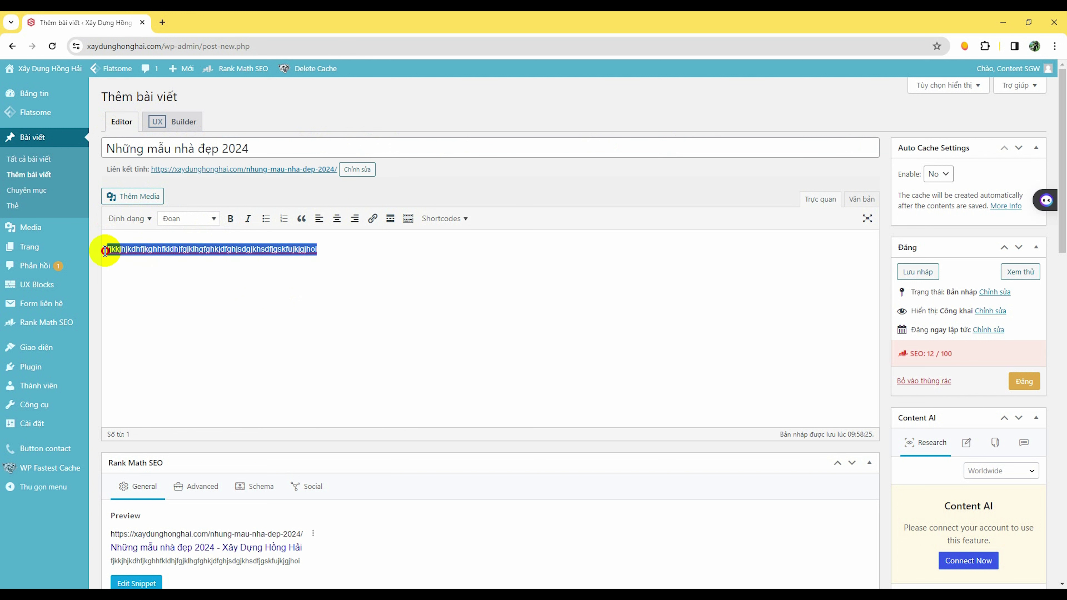
pyautogui.click(230, 219)
pyautogui.click(247, 218)
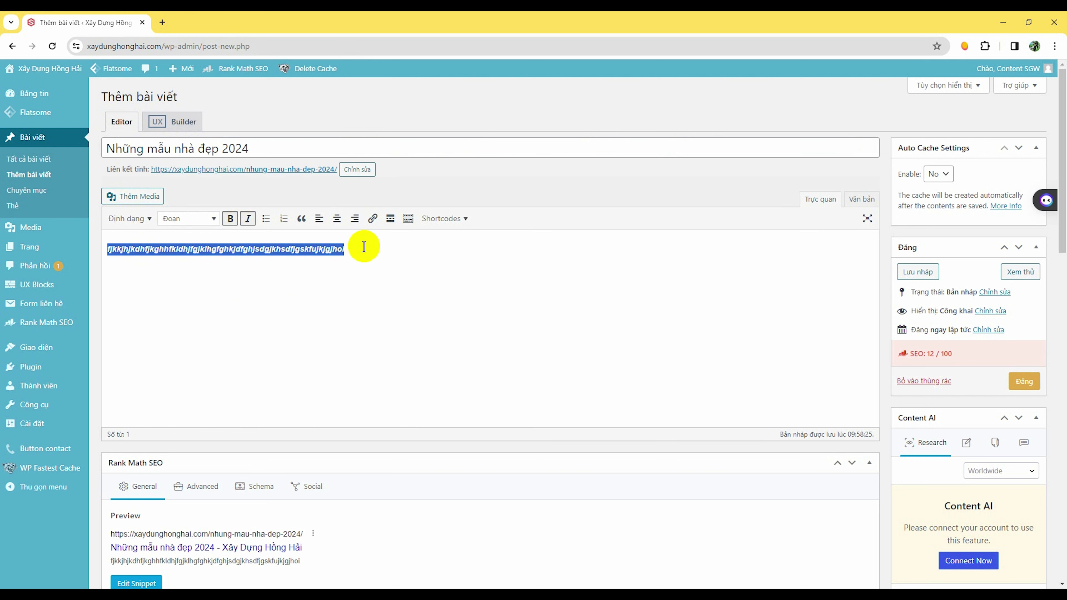
# Step: Try centre and right alignment on the body line and finish with it aligned left
pyautogui.click(336, 218)
pyautogui.click(355, 219)
pyautogui.click(320, 219)
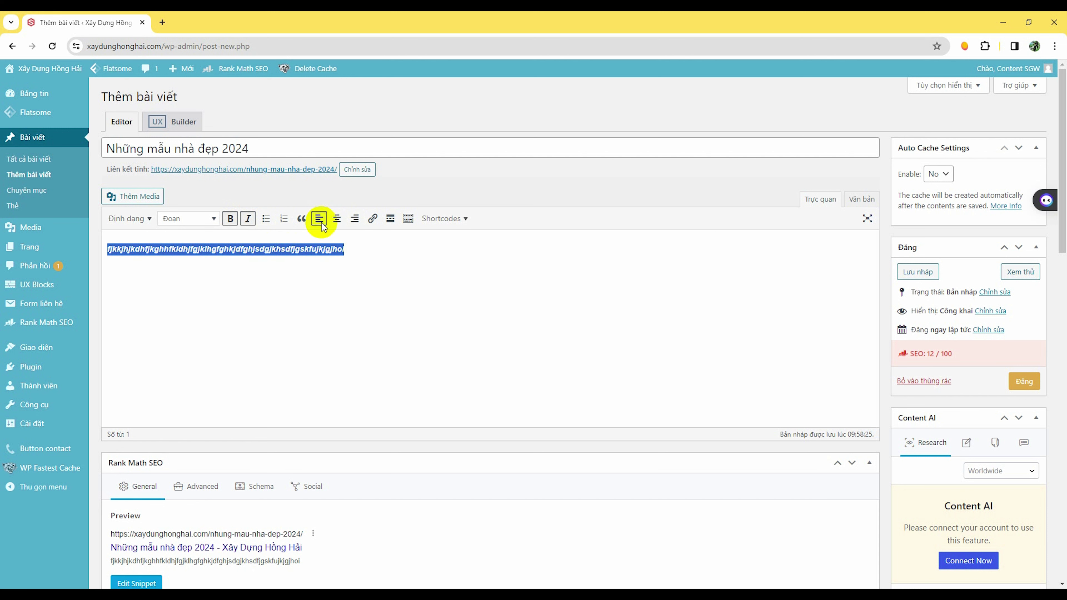
pyautogui.click(380, 260)
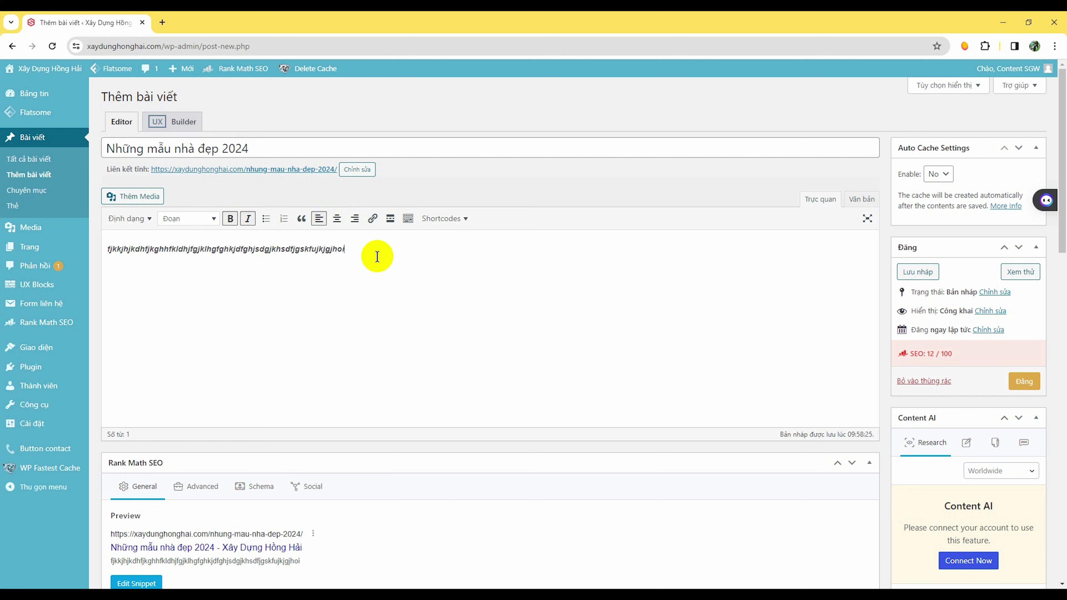
# Step: Show the extra formatting options, color the body line orange, and start a new paragraph below it
pyautogui.click(410, 220)
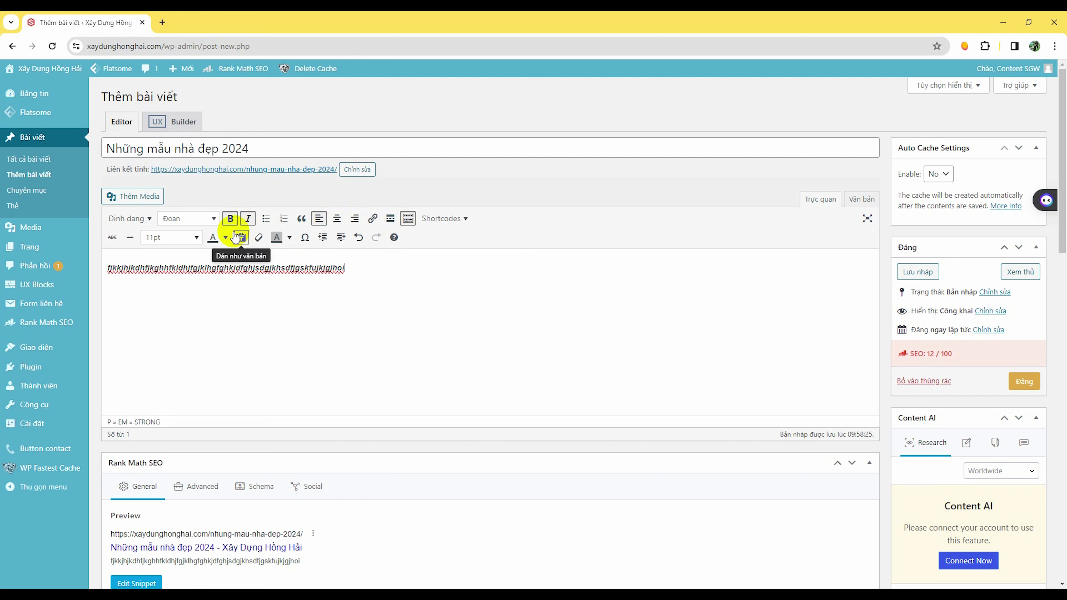
pyautogui.moveTo(357, 268); pyautogui.dragTo(79, 265)
pyautogui.click(227, 238)
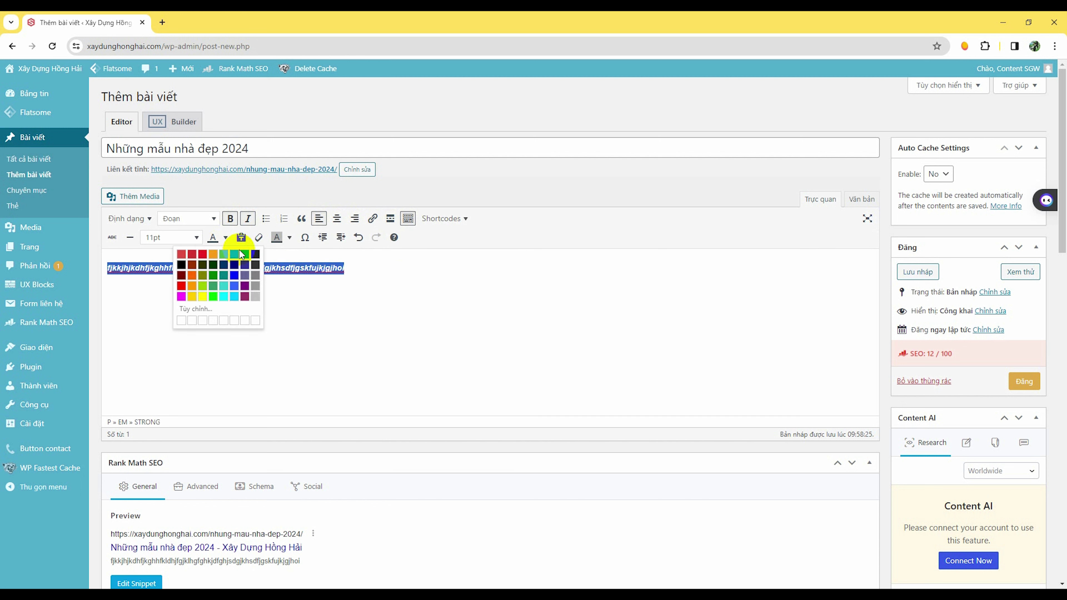
pyautogui.click(213, 255)
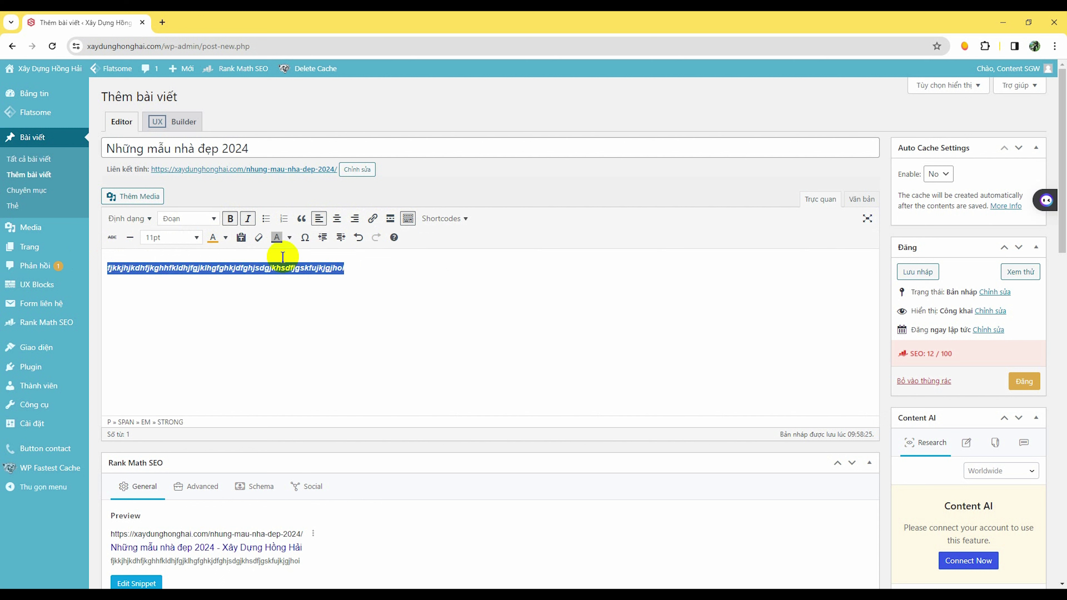
pyautogui.click(323, 299)
pyautogui.moveTo(345, 269); pyautogui.dragTo(111, 275)
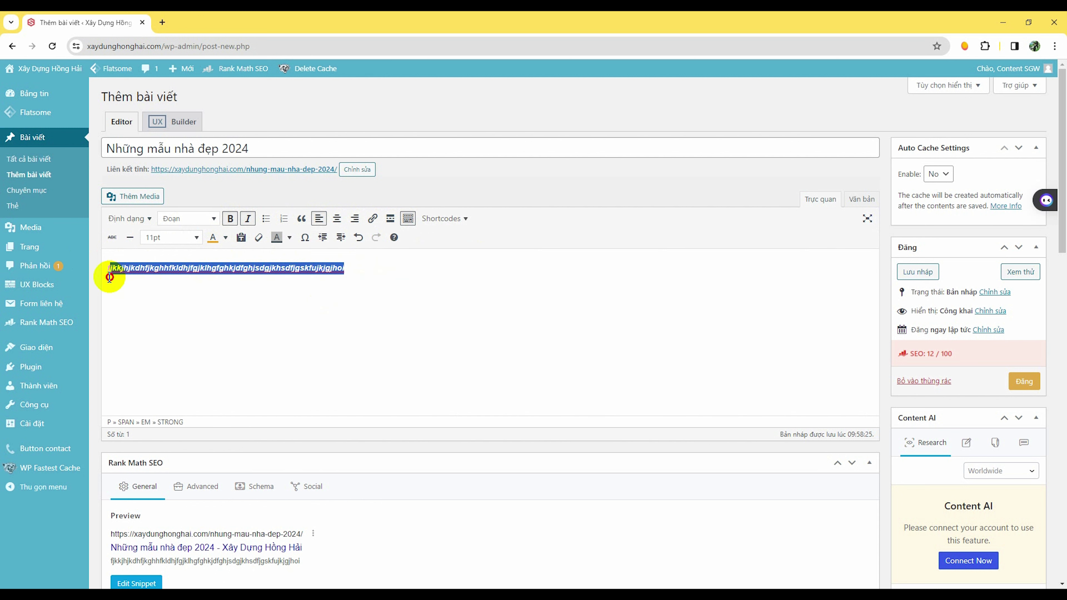
pyautogui.click(417, 268)
pyautogui.press('Return')
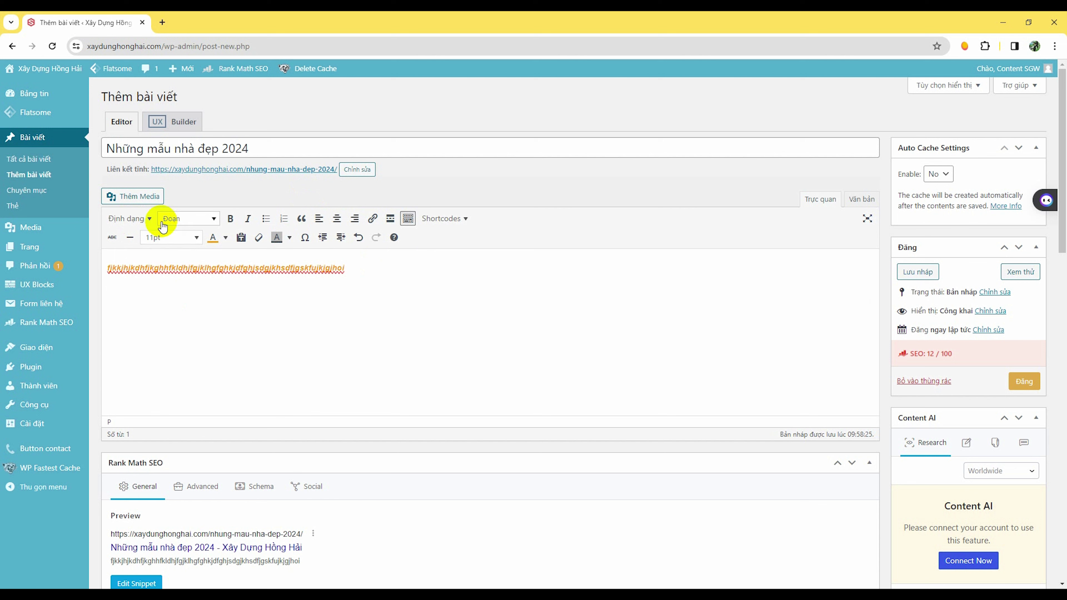
pyautogui.click(138, 205)
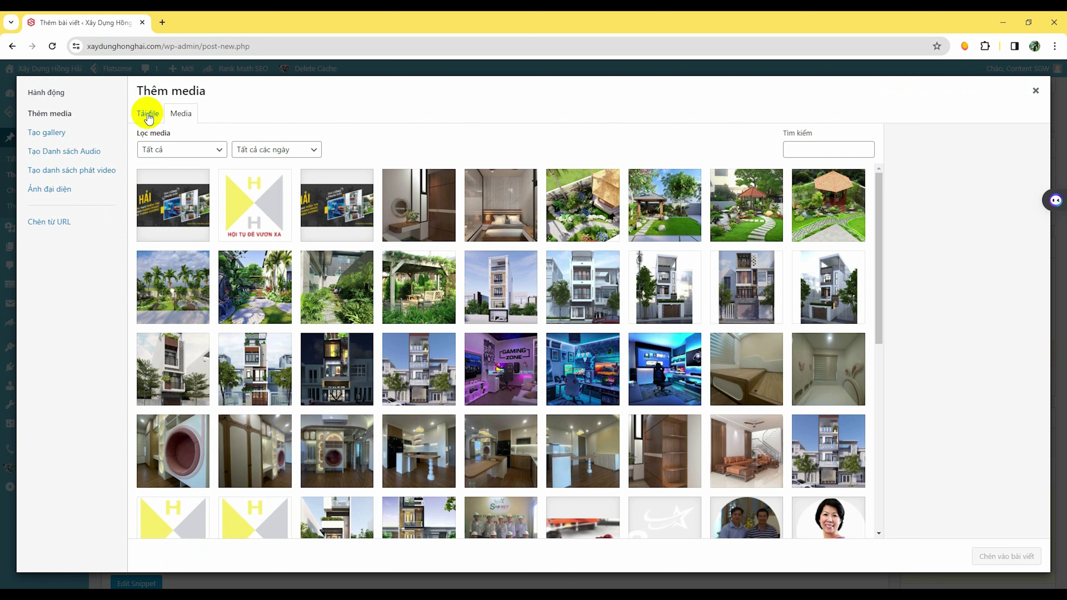
pyautogui.click(148, 118)
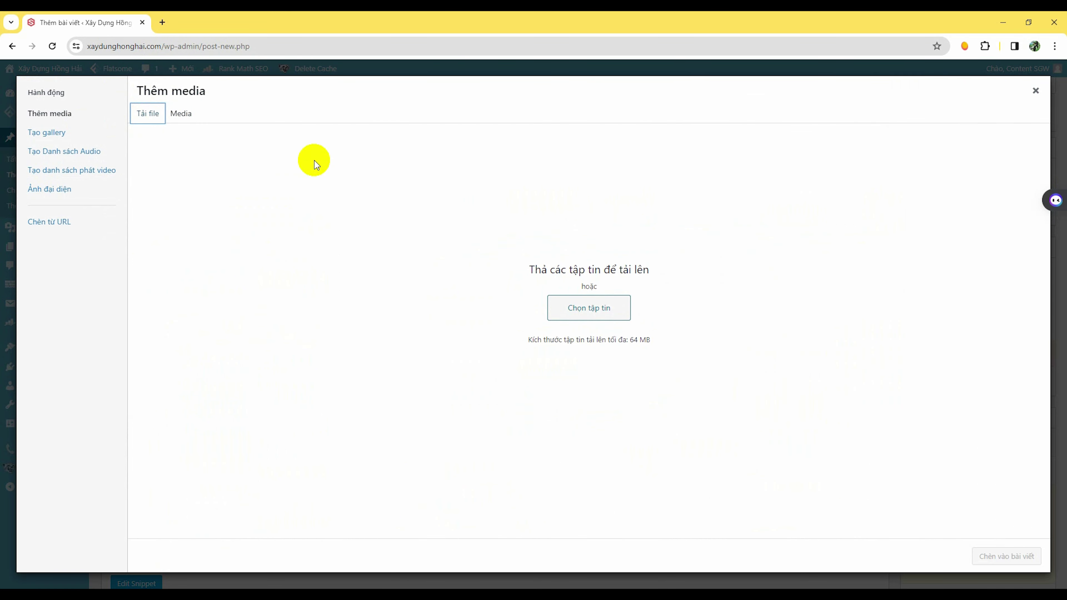
pyautogui.click(613, 312)
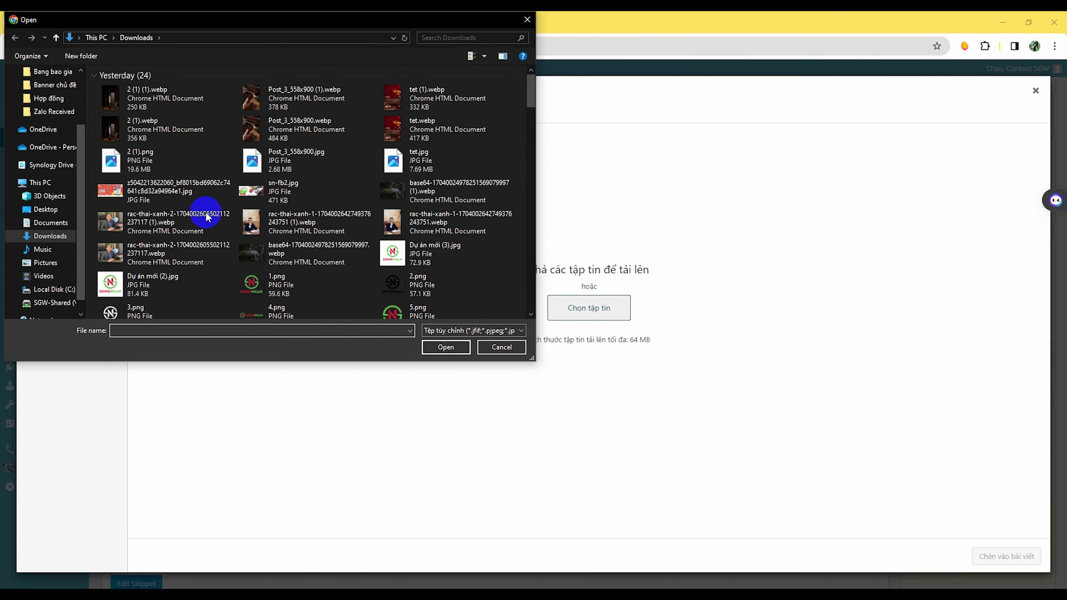
pyautogui.scroll(-5, 356, 232)
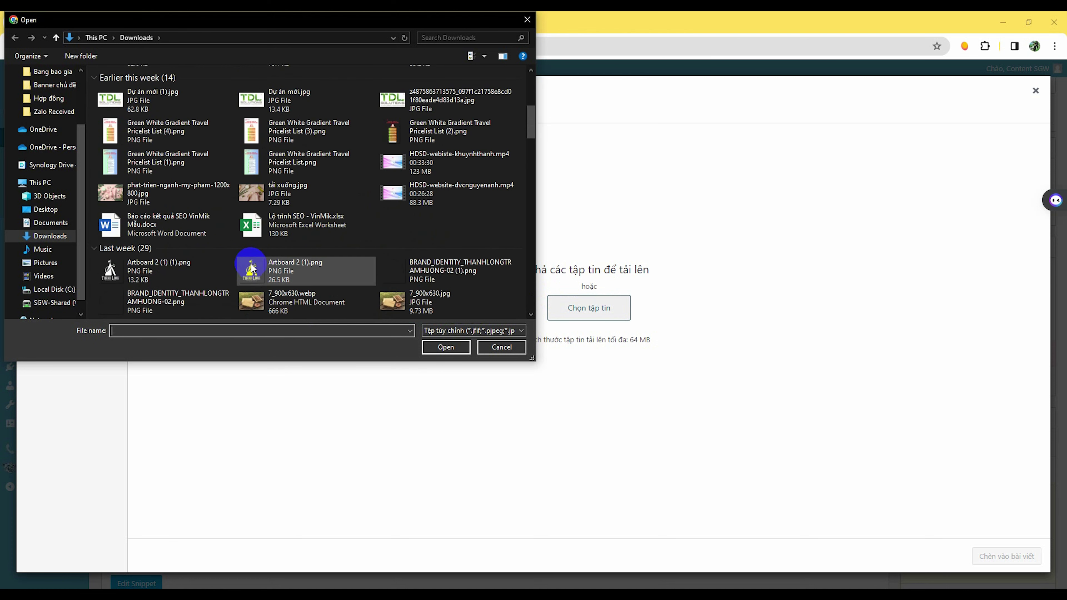
pyautogui.scroll(-8, 250, 273)
pyautogui.scroll(-5, 269, 278)
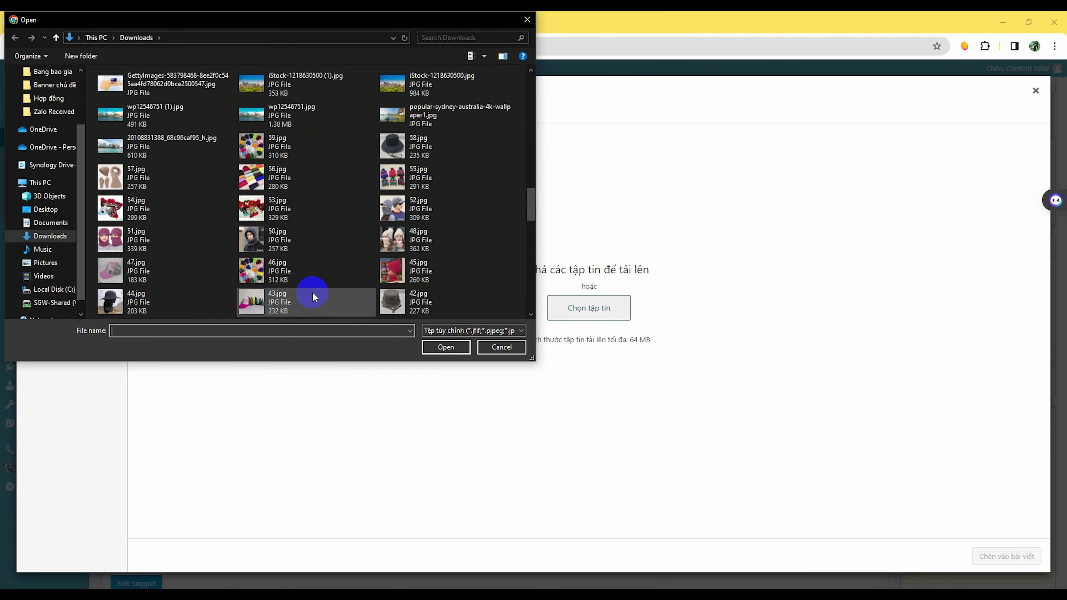
pyautogui.scroll(10, 312, 293)
pyautogui.click(246, 221)
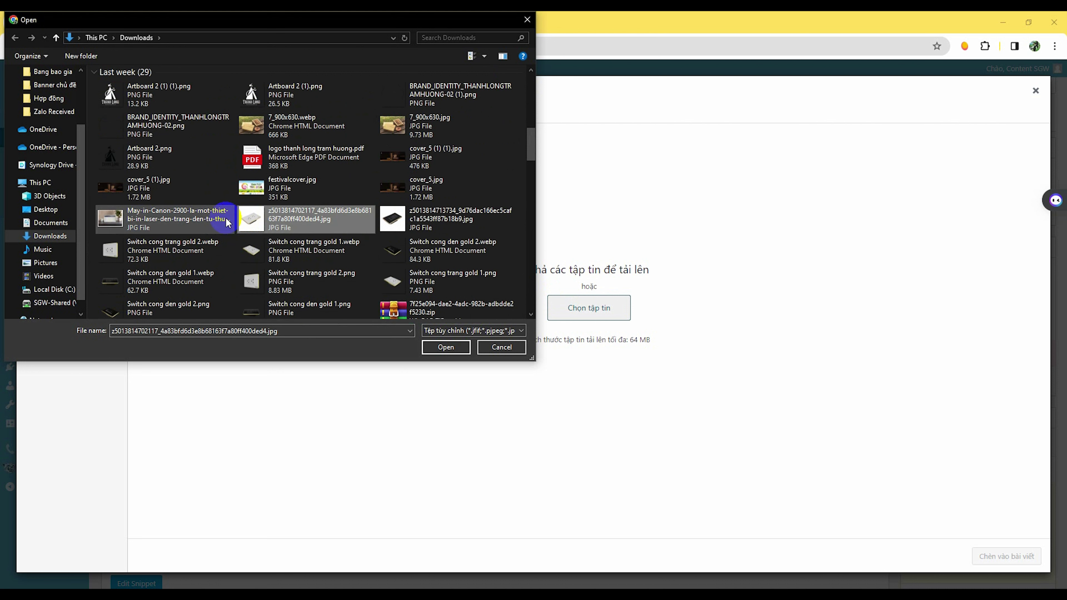
pyautogui.click(460, 349)
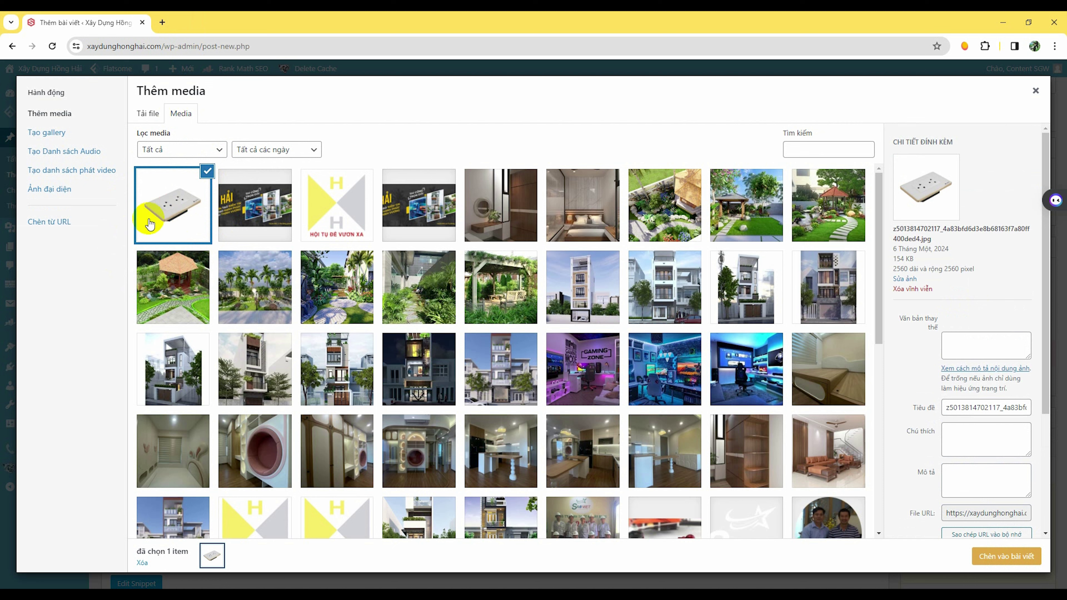
pyautogui.click(170, 220)
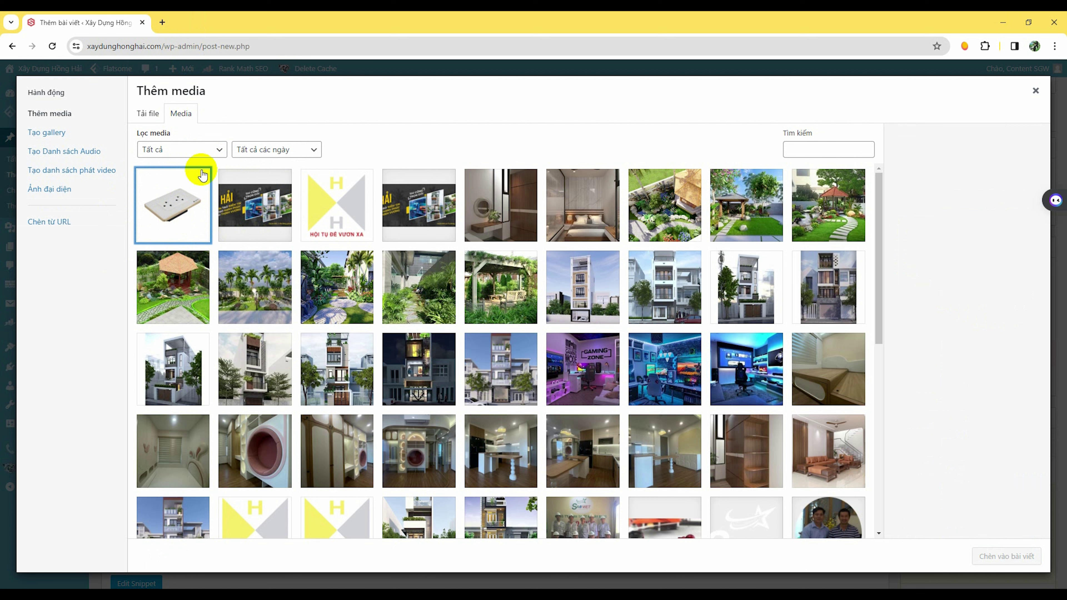
pyautogui.click(424, 223)
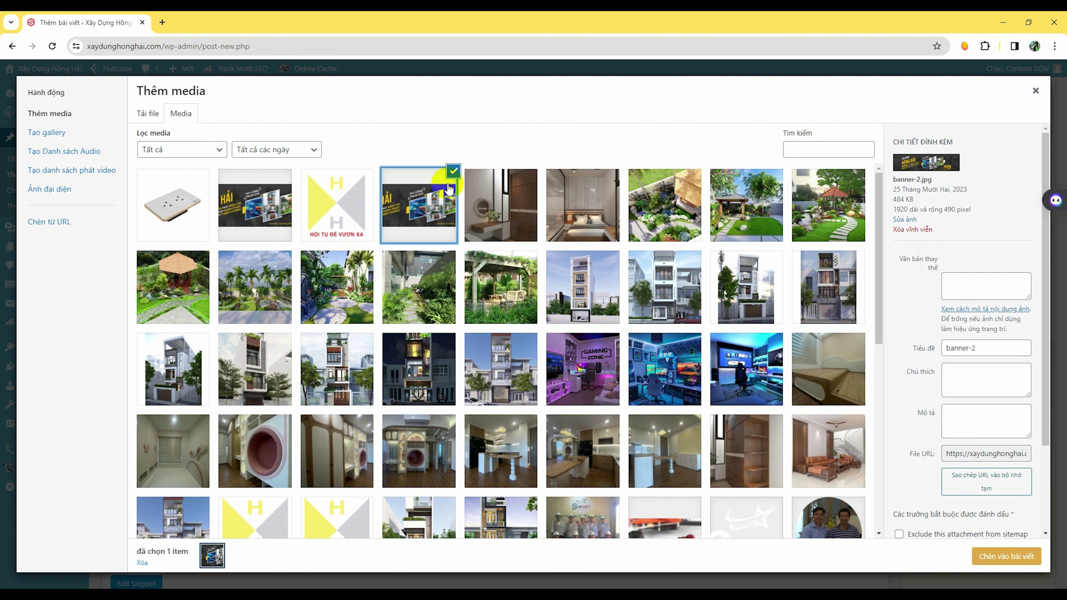
pyautogui.click(441, 198)
# Step: Insert the newly uploaded white socket image from the media library into the post
pyautogui.click(173, 206)
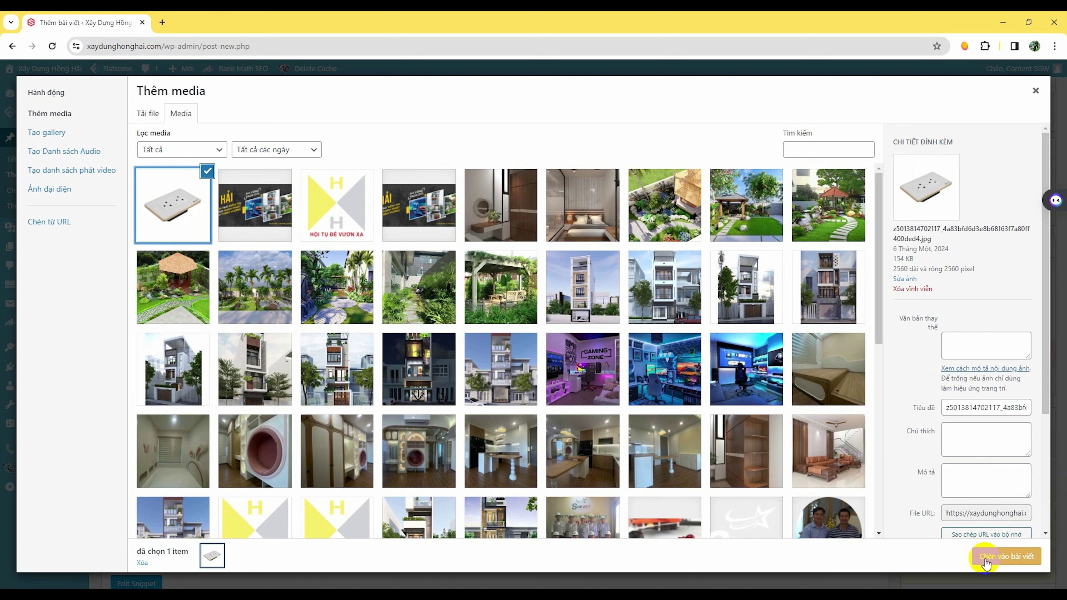
pyautogui.click(1020, 561)
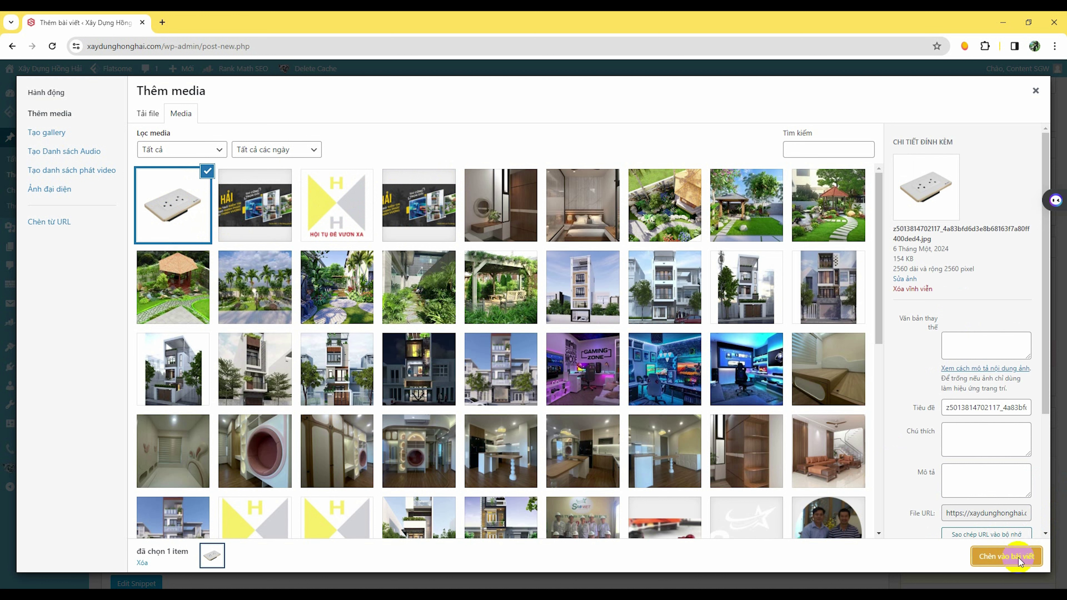
# Step: Try centre and right alignment on the inserted socket image and finish with it centred
pyautogui.click(203, 373)
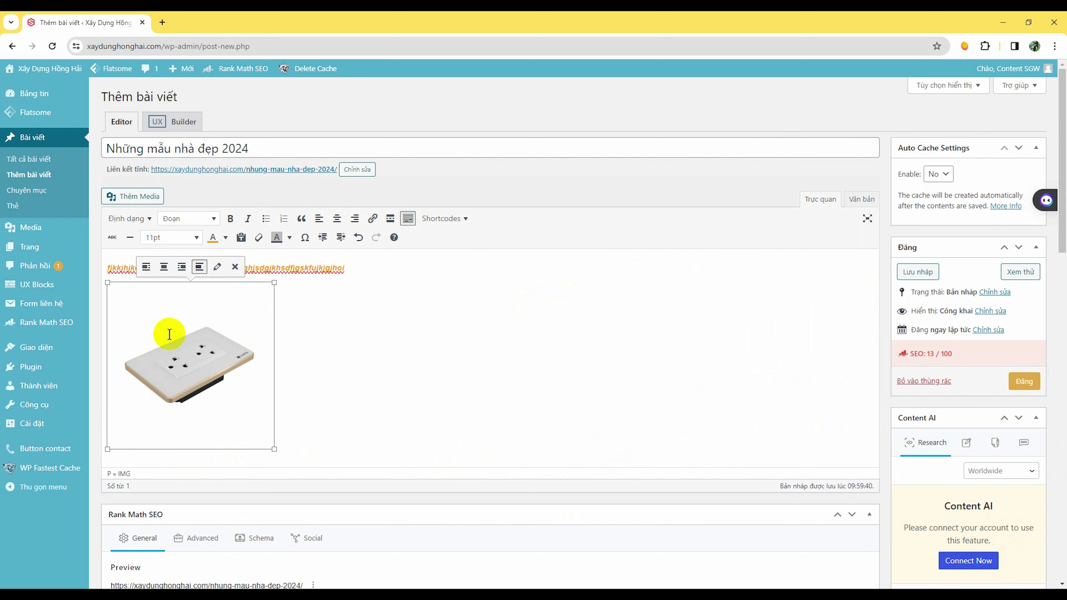
pyautogui.click(164, 267)
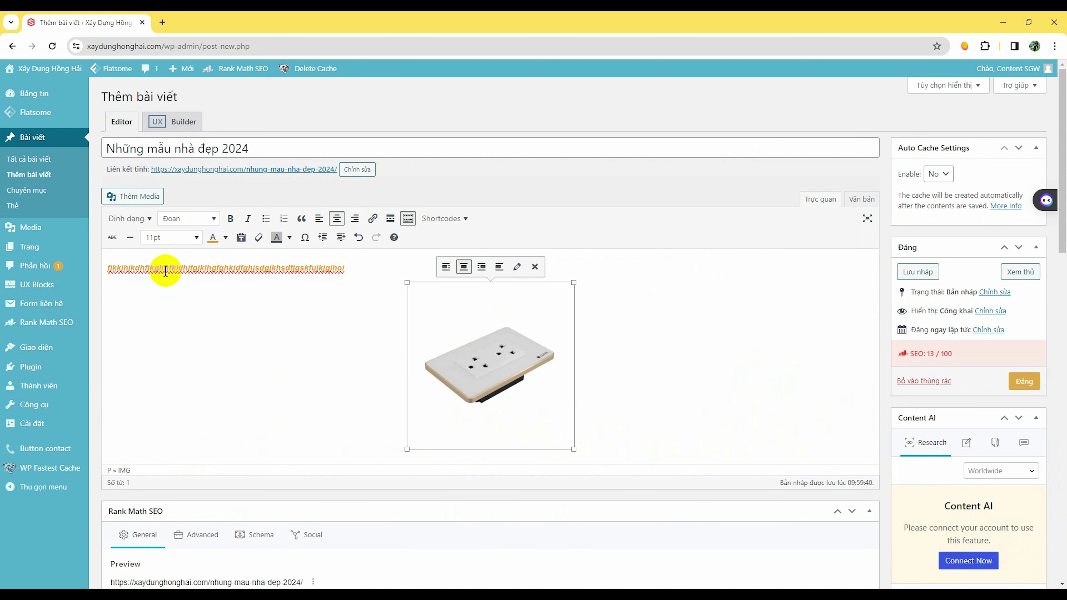
pyautogui.click(481, 267)
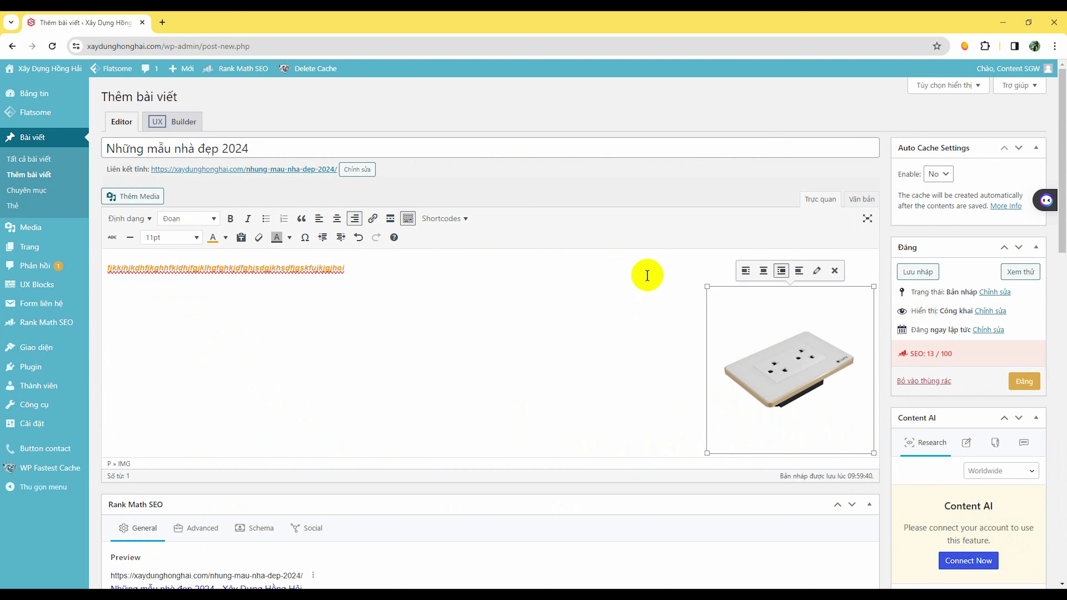
pyautogui.click(760, 269)
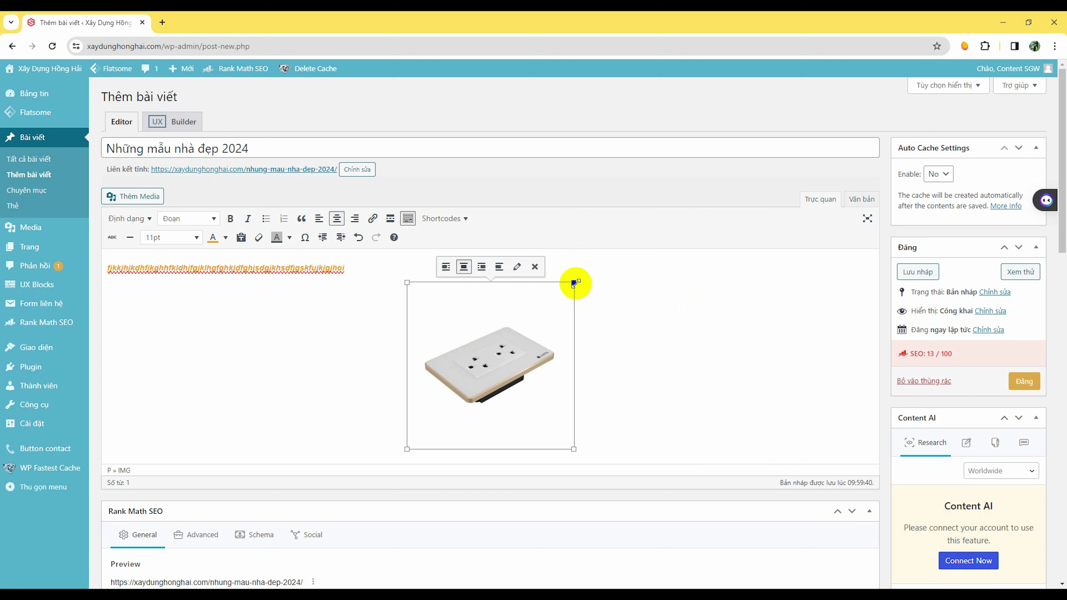
# Step: Resize the centred socket image to about 313 × 313 pixels and give it the caption "Mẫu nhà 01"
pyautogui.moveTo(575, 283); pyautogui.dragTo(625, 280)
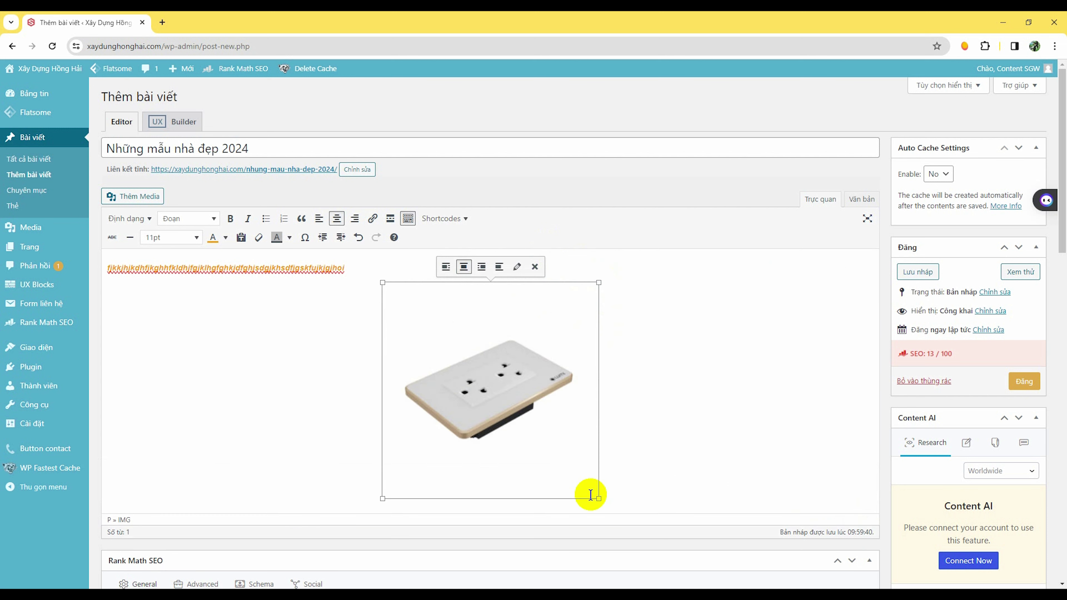
pyautogui.moveTo(599, 499); pyautogui.dragTo(568, 457)
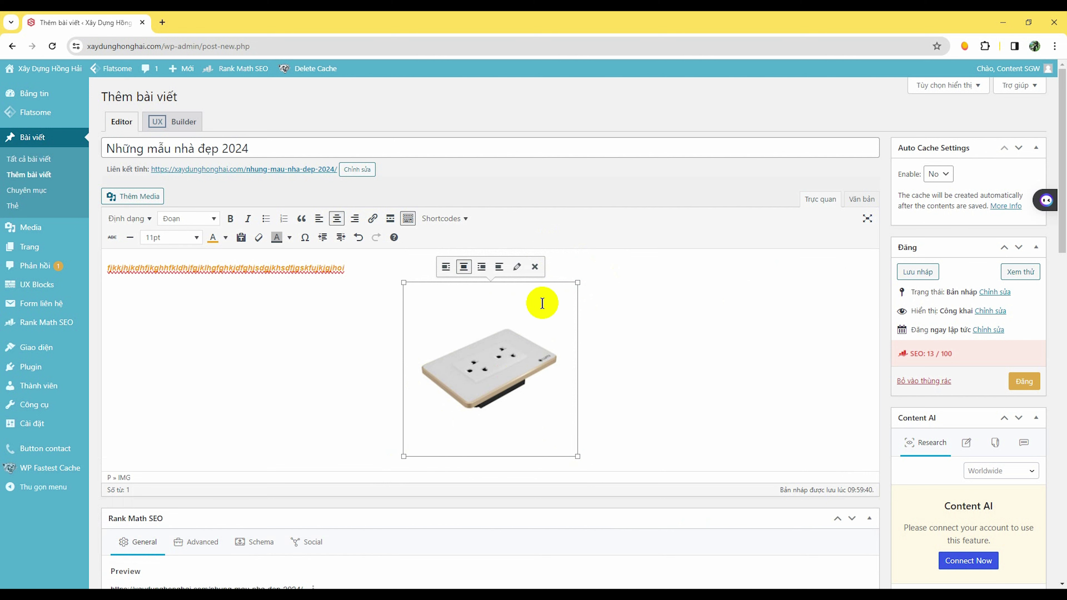
pyautogui.click(518, 269)
pyautogui.click(277, 172)
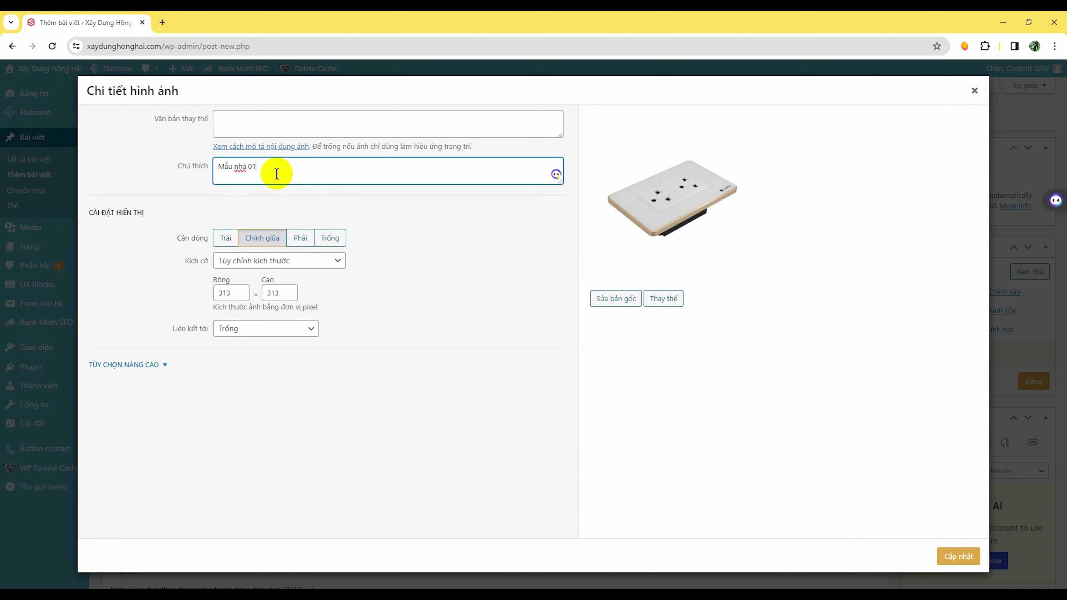
pyautogui.click(959, 557)
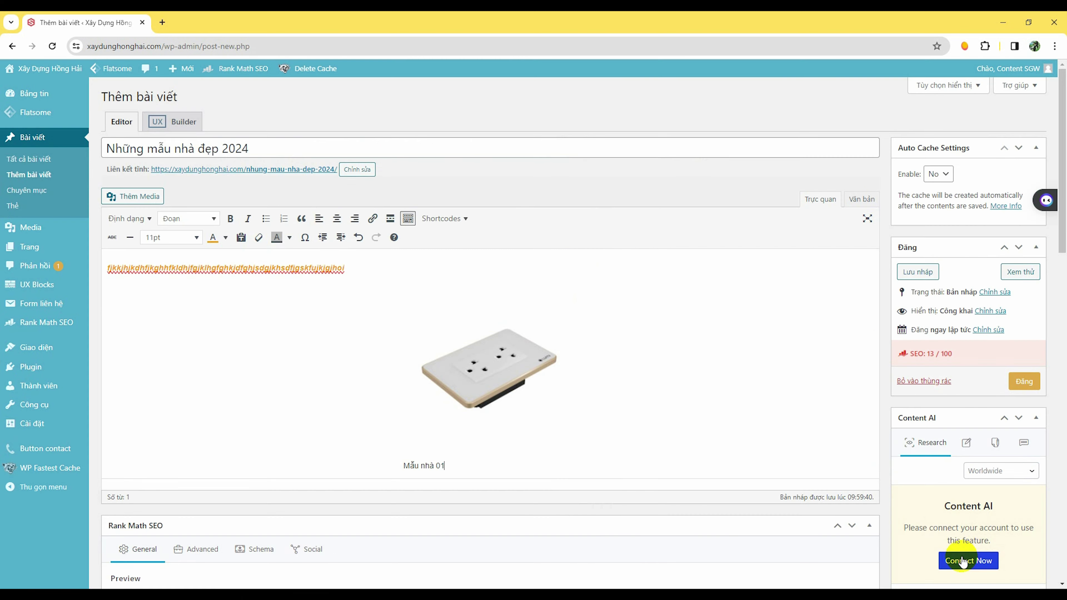
# Step: Start a new paragraph below the image caption in the post body
pyautogui.scroll(-2, 529, 375)
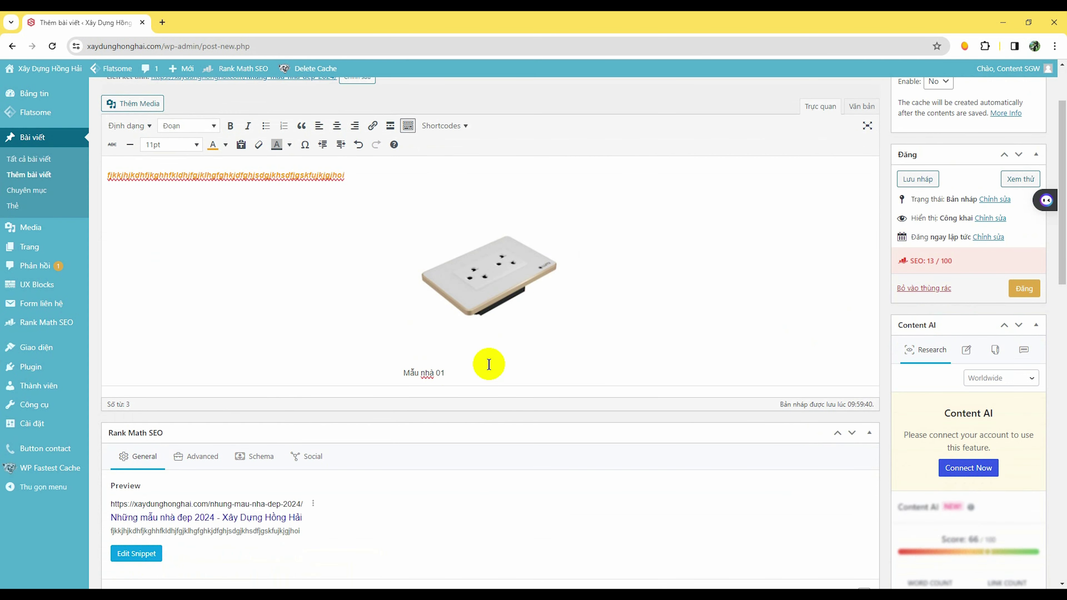
pyautogui.click(460, 374)
pyautogui.press('Return')
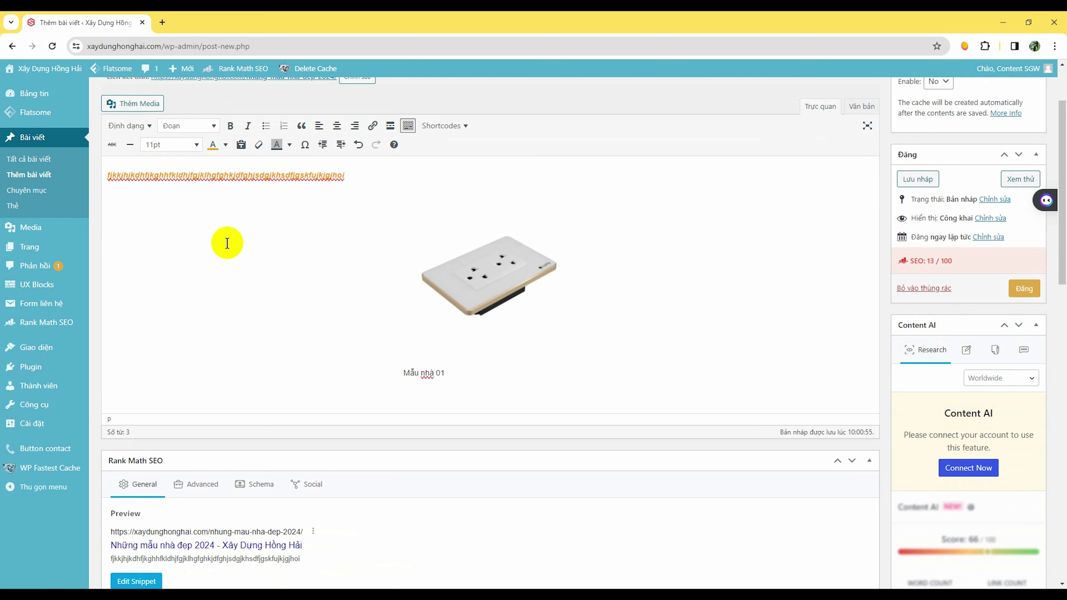
pyautogui.scroll(2, 232, 332)
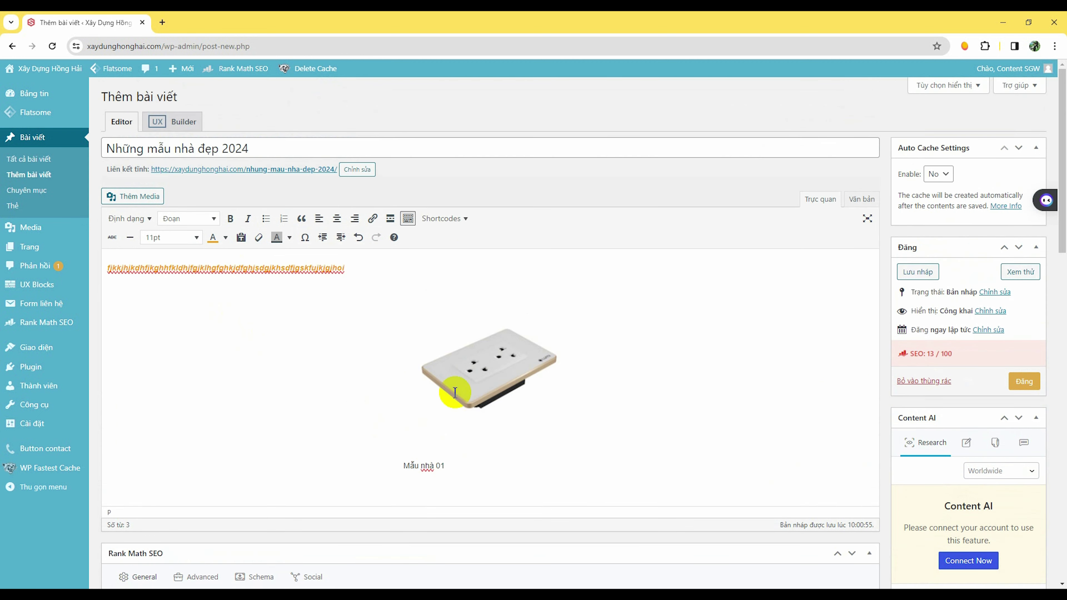
# Step: Assign the post to the Công trình tiêu biểu category only, leaving the other categories in Chuyên mục unchecked
pyautogui.scroll(-2, 449, 393)
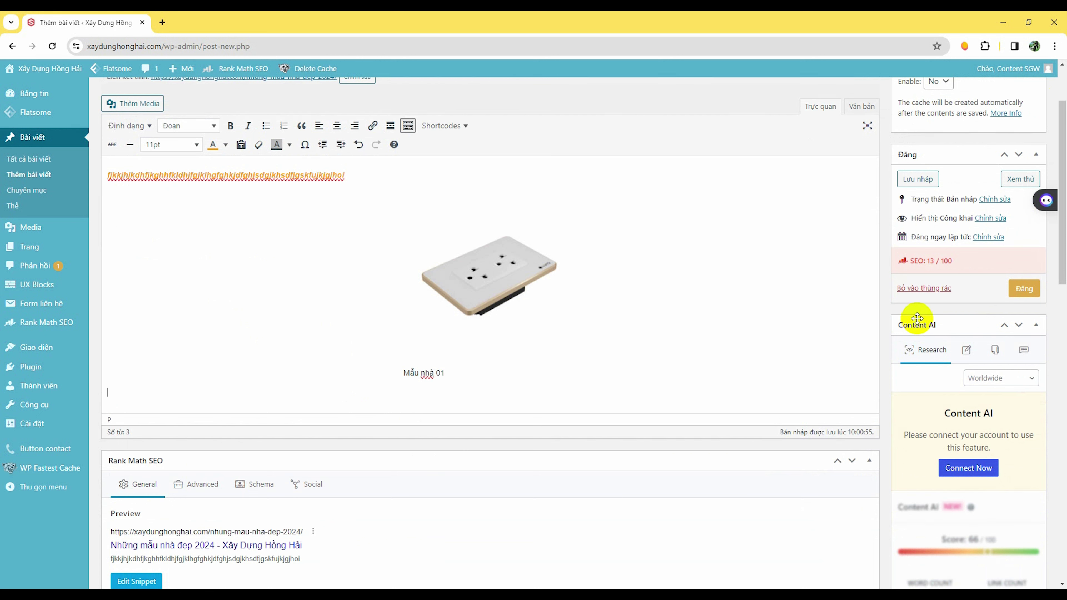
pyautogui.scroll(-10, 946, 434)
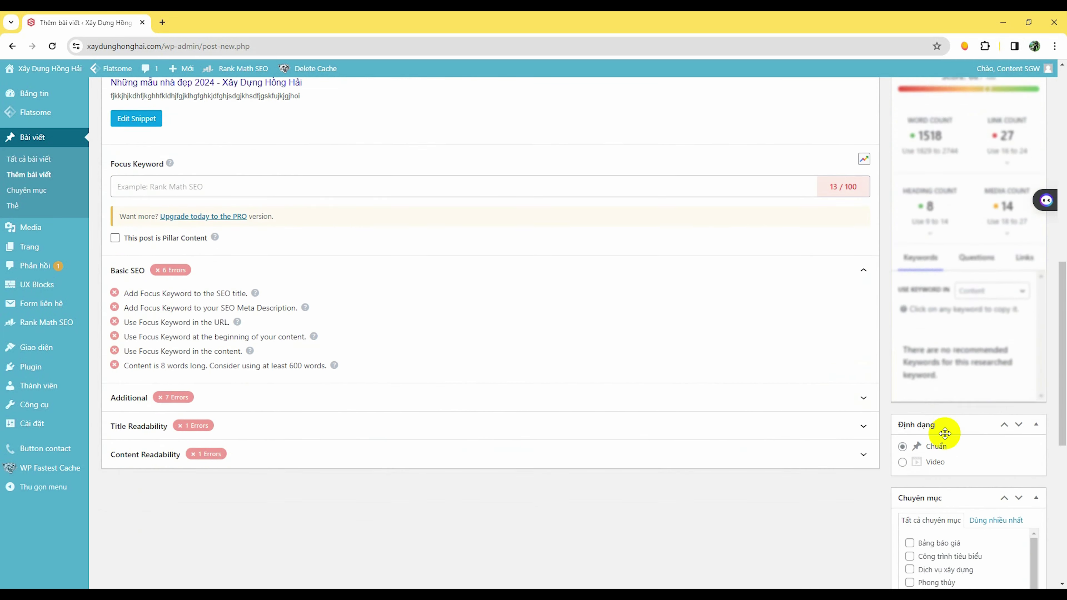
pyautogui.scroll(-4, 946, 434)
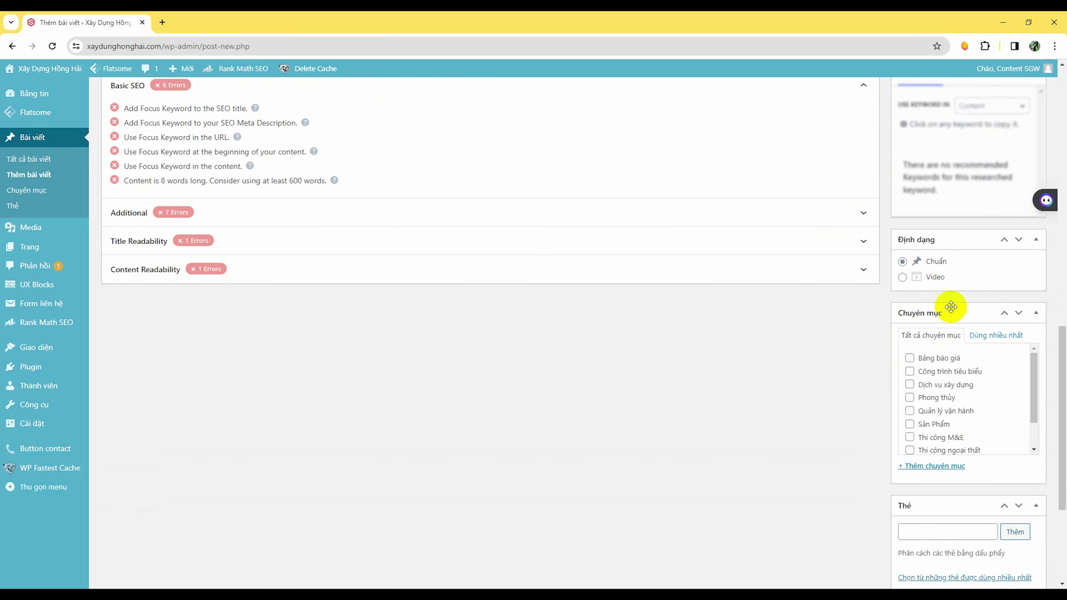
pyautogui.scroll(-2, 973, 410)
pyautogui.scroll(2, 967, 400)
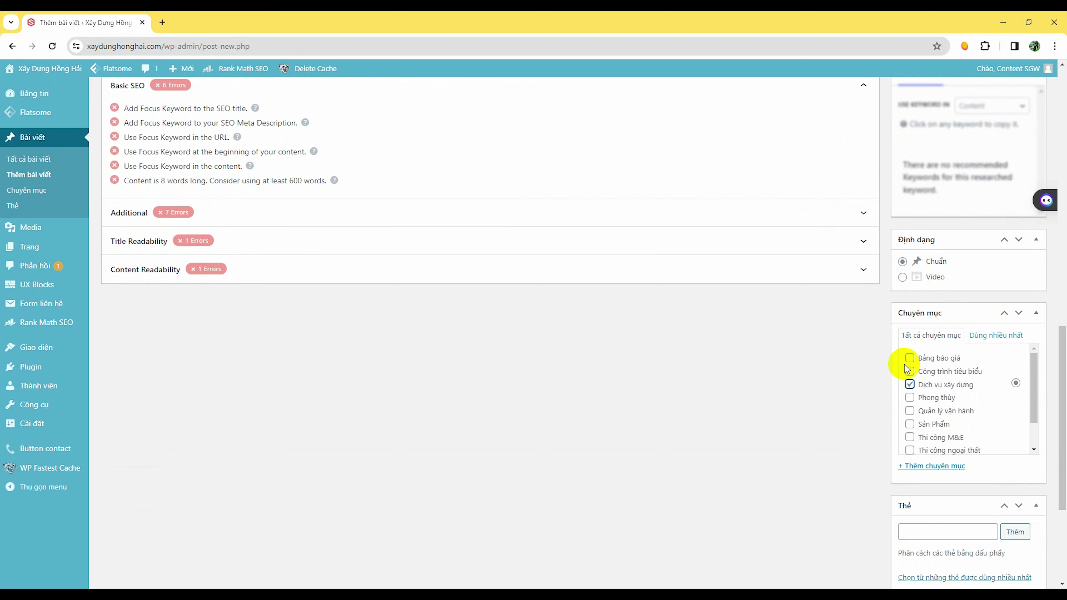
pyautogui.click(910, 384)
pyautogui.click(910, 358)
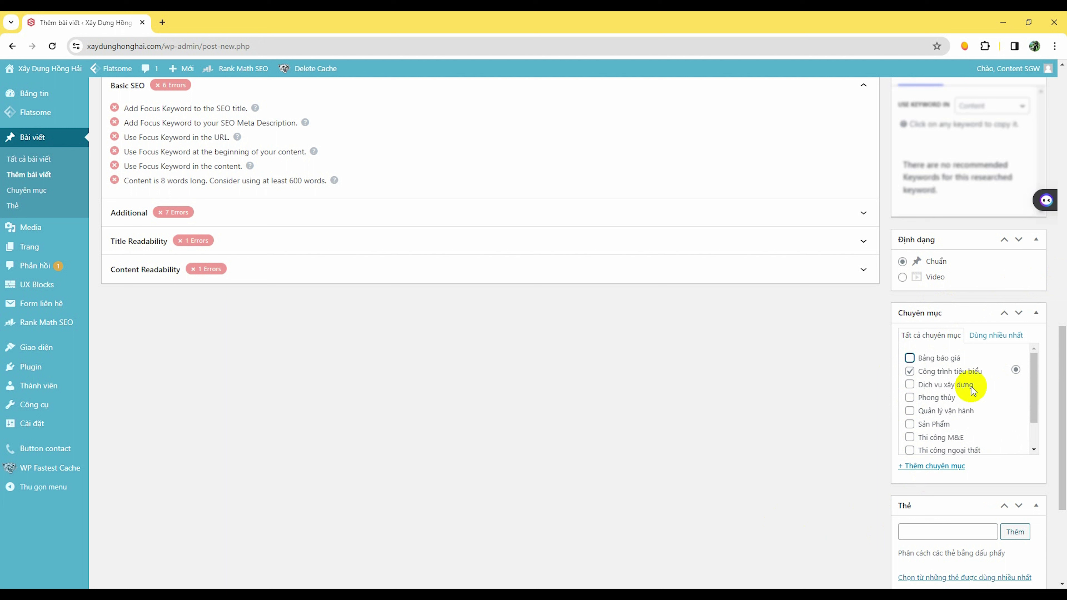
pyautogui.scroll(-1, 969, 408)
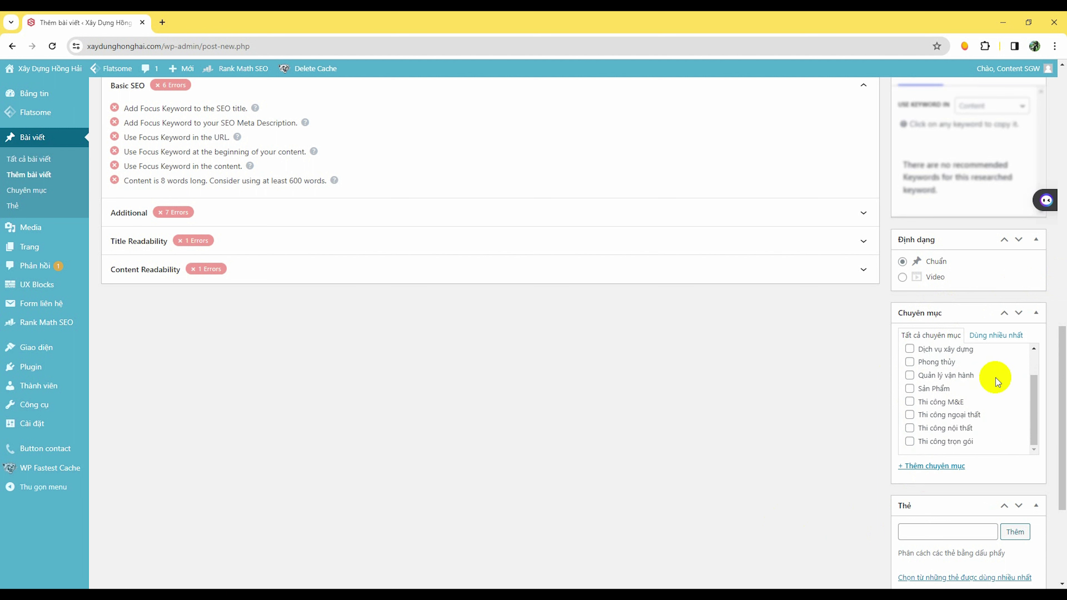
pyautogui.scroll(1, 932, 384)
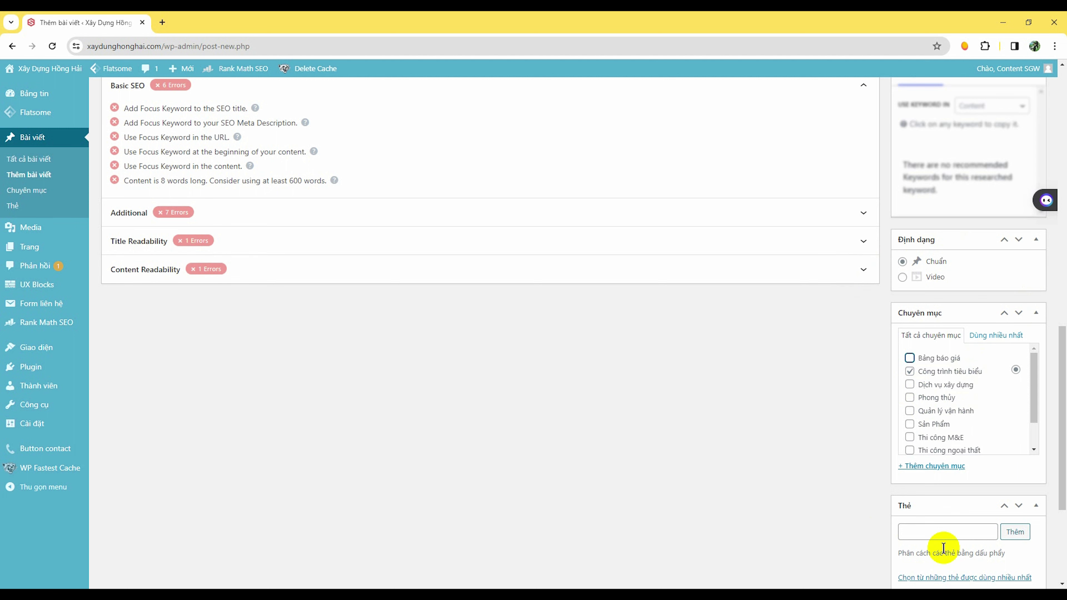
pyautogui.scroll(-1, 954, 441)
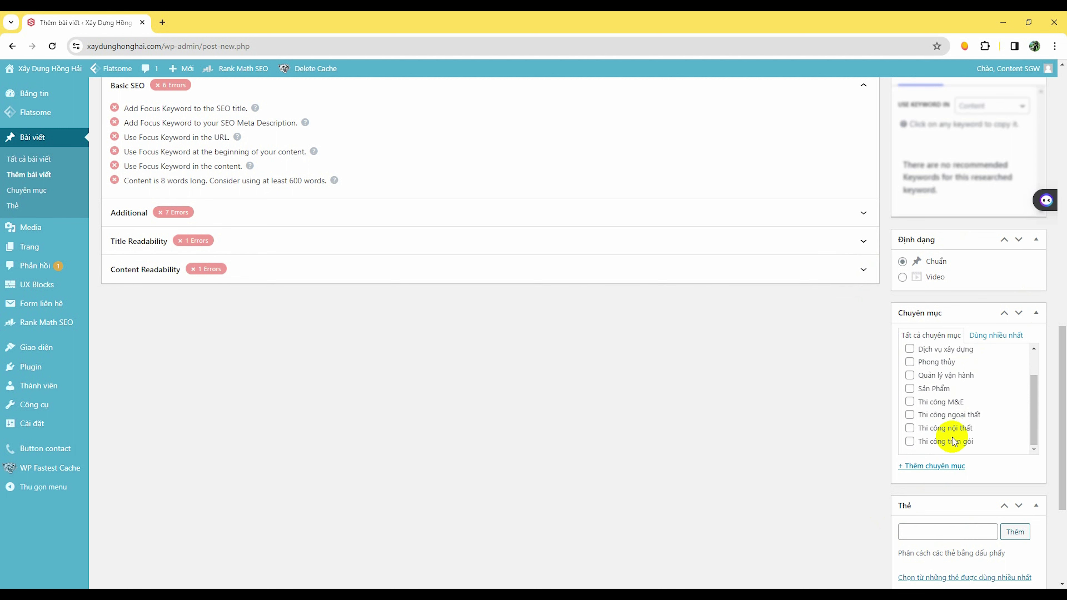
# Step: Upload tải xuống.jpg from the Downloads folder and set it as the post's featured image
pyautogui.scroll(-5, 952, 475)
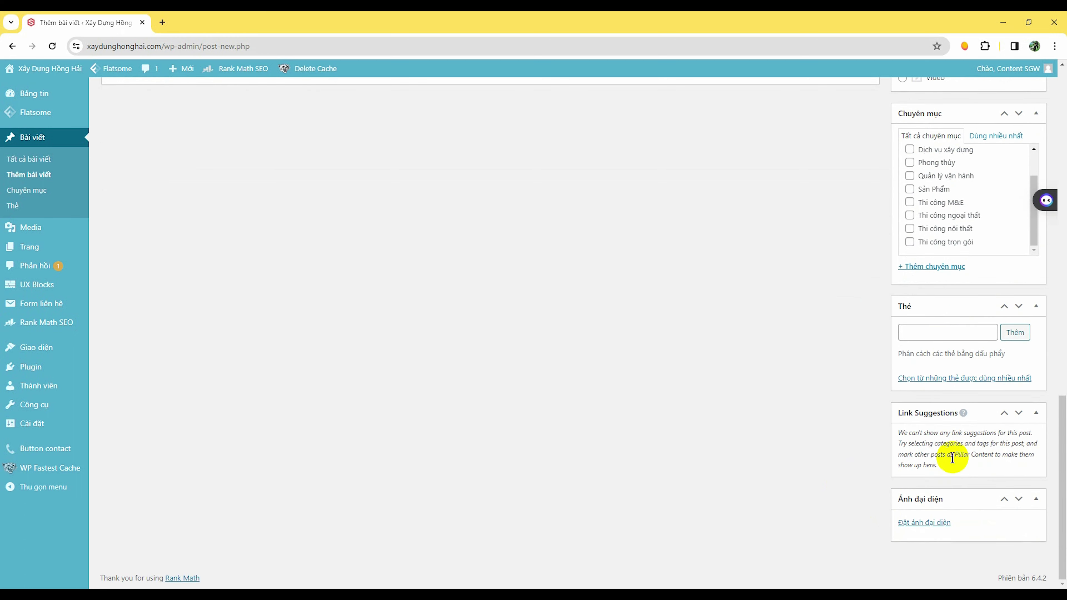
pyautogui.click(939, 524)
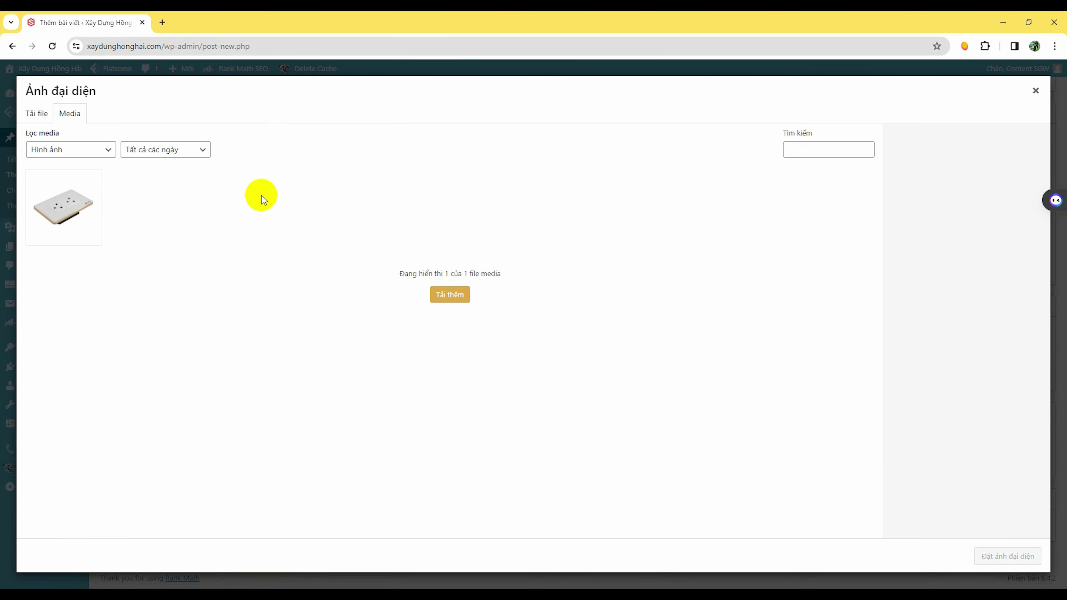
pyautogui.click(44, 120)
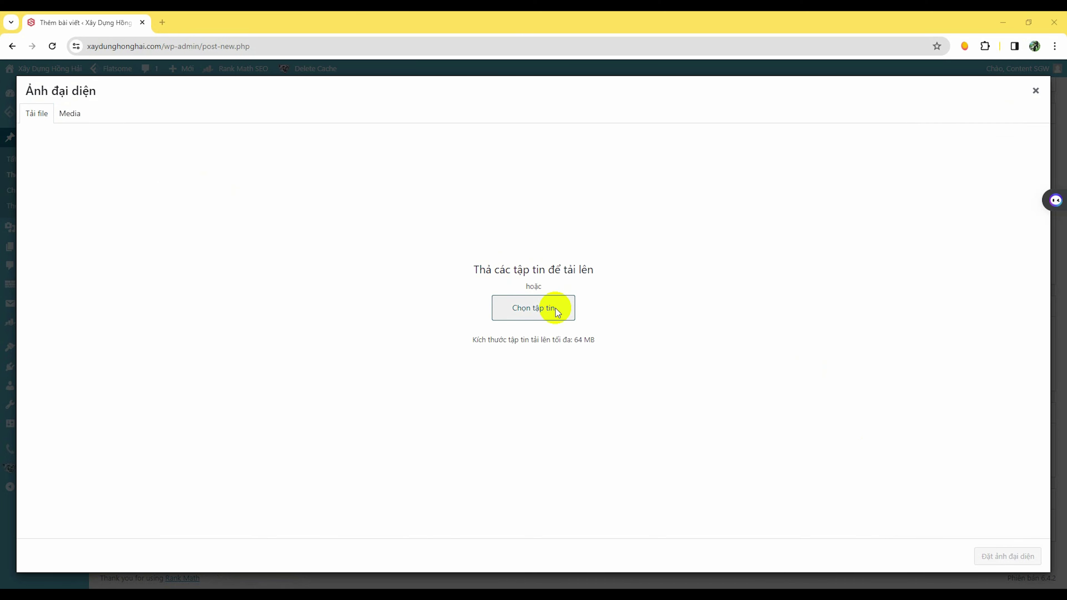
pyautogui.click(556, 308)
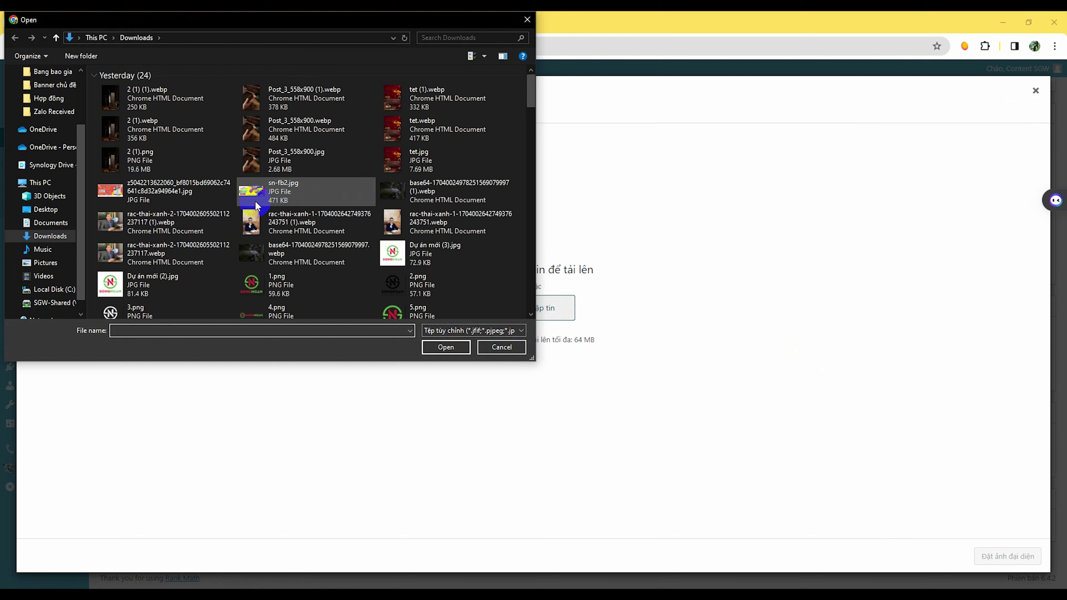
pyautogui.scroll(-3, 264, 289)
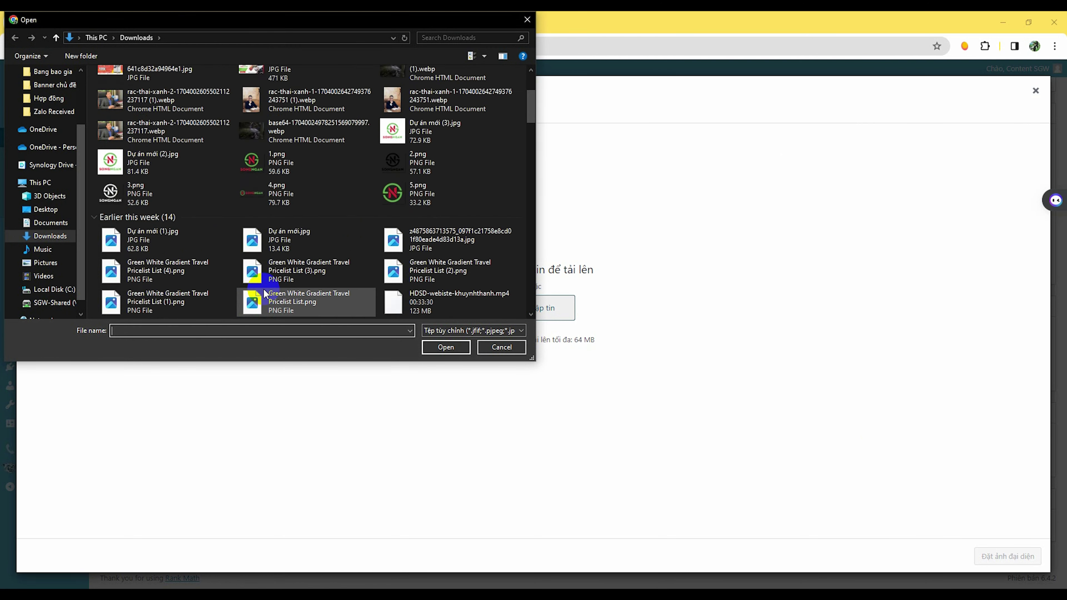
pyautogui.scroll(-3, 264, 288)
pyautogui.click(267, 204)
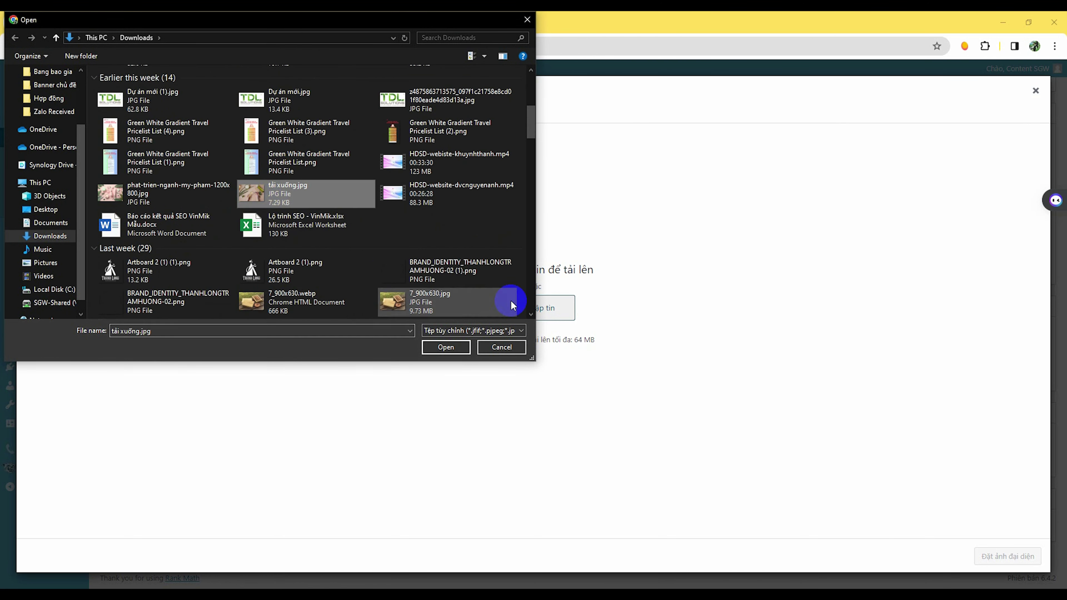
pyautogui.click(446, 347)
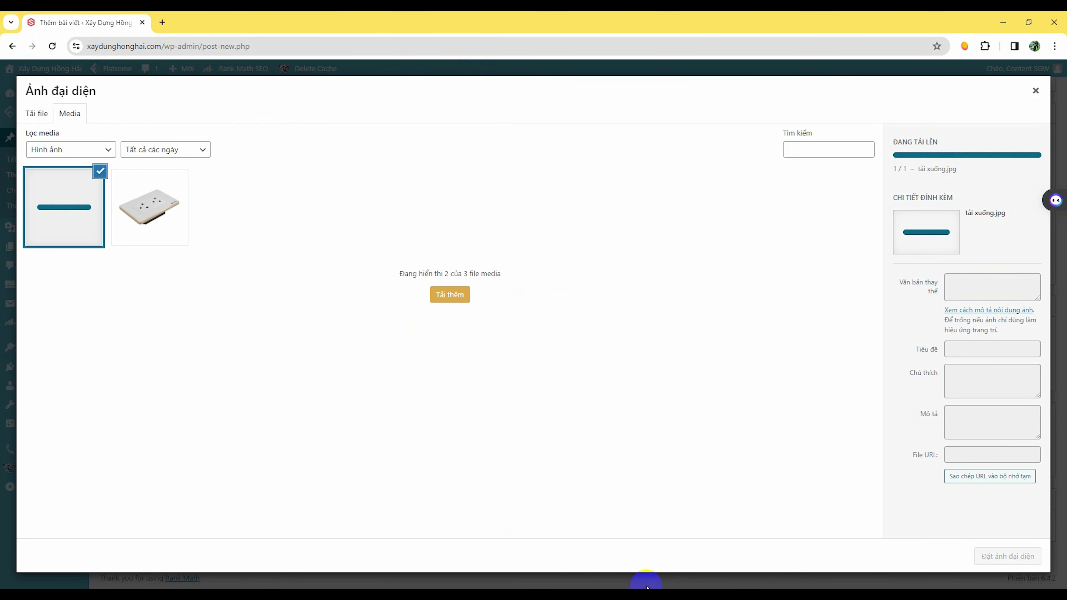
pyautogui.click(1012, 557)
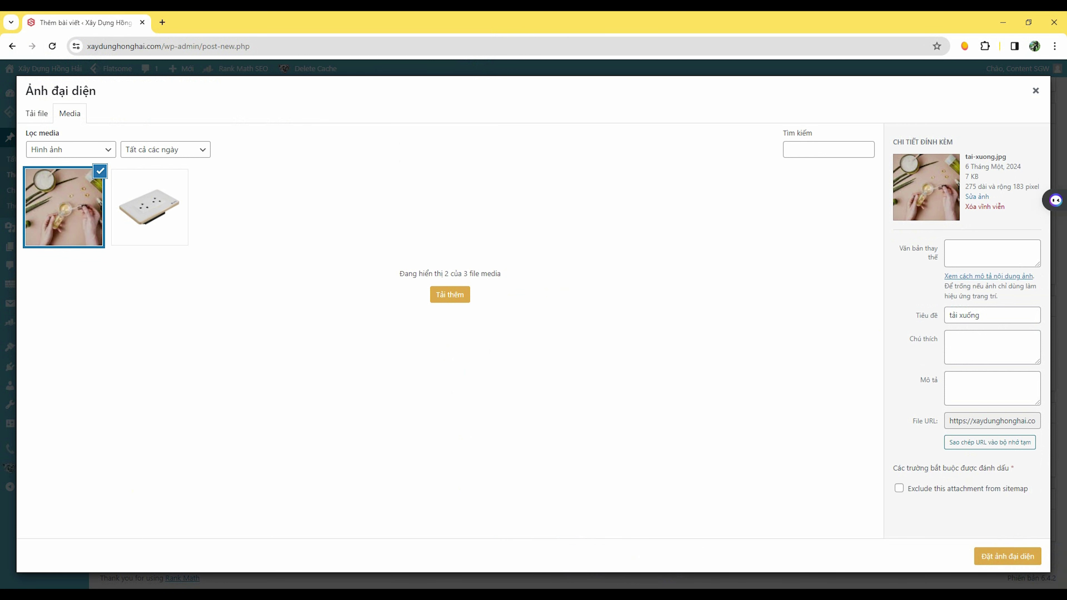
pyautogui.click(1011, 559)
pyautogui.scroll(-4, 989, 468)
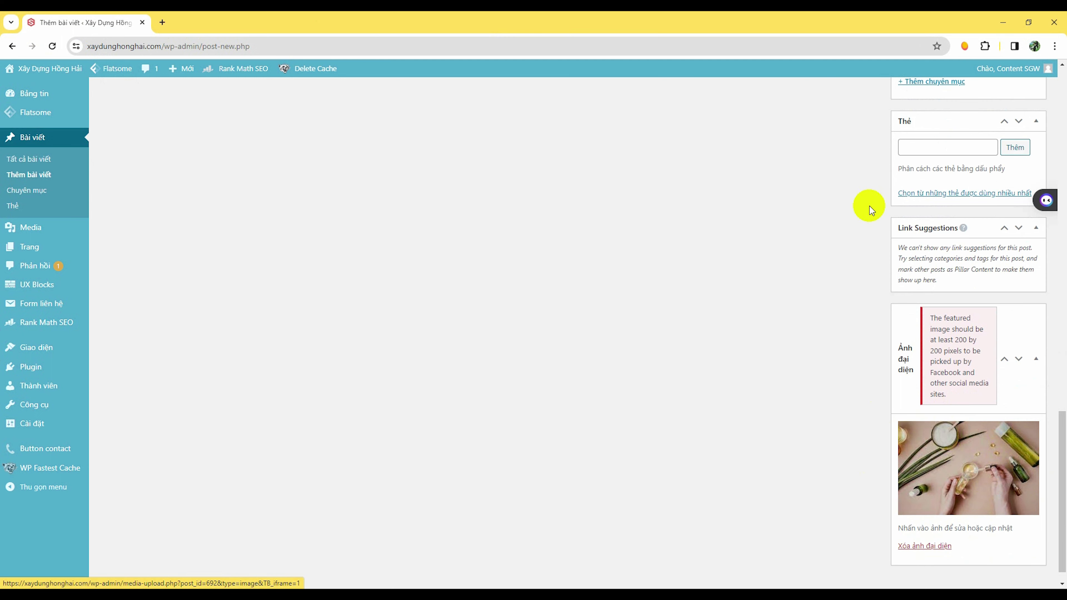
# Step: Publish the post "Những mẫu nhà đẹp 2024"
pyautogui.scroll(15, 950, 304)
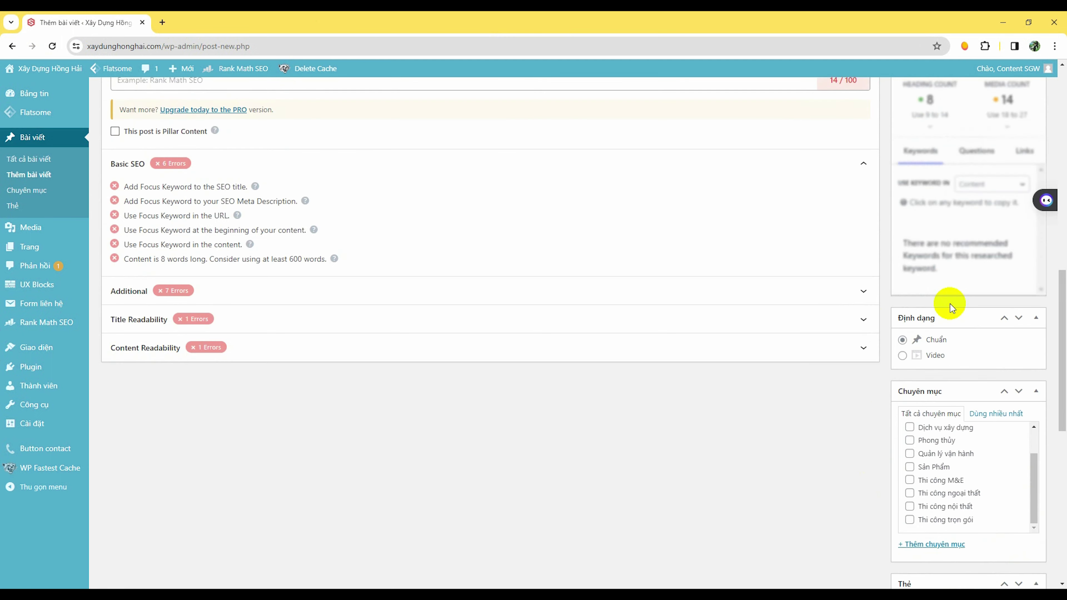
pyautogui.scroll(3, 908, 317)
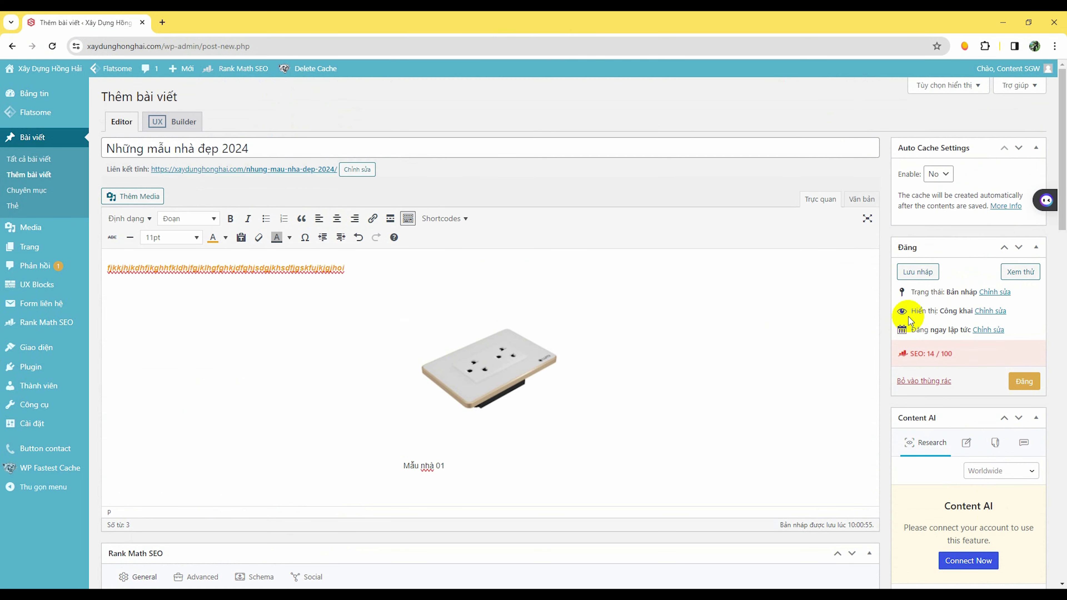
pyautogui.click(1029, 386)
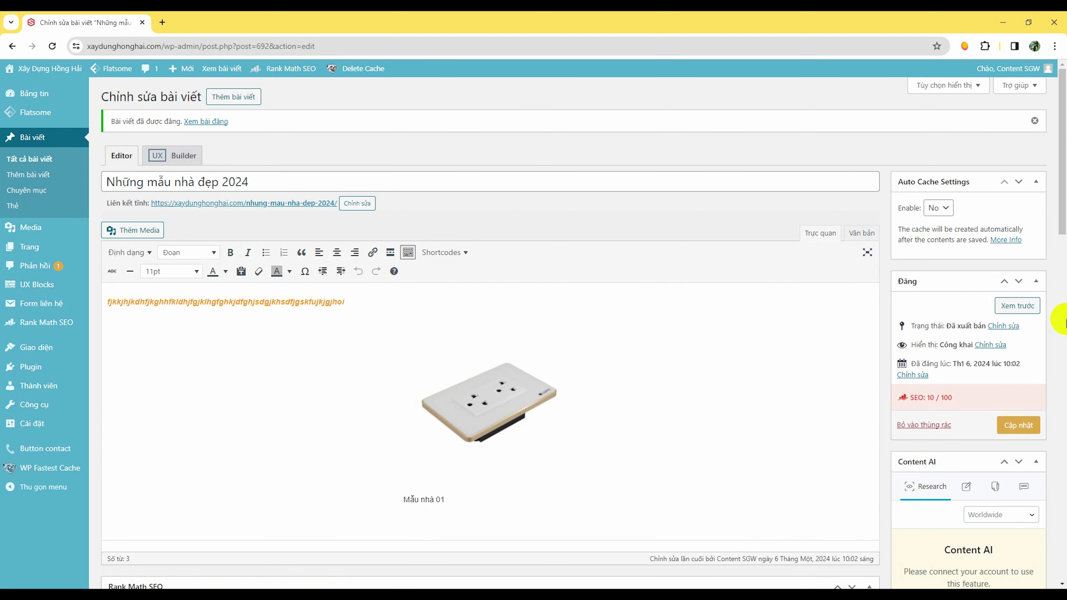
# Step: Review the category list in the published post's Chuyên mục settings
pyautogui.scroll(-8, 1029, 327)
pyautogui.scroll(-7, 965, 347)
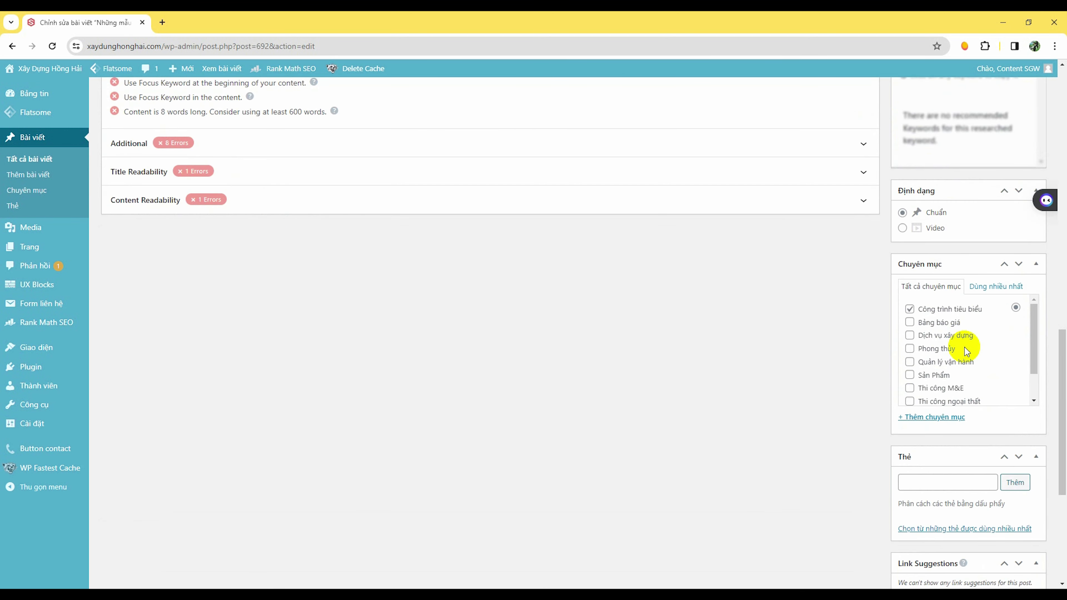
pyautogui.scroll(-2, 987, 363)
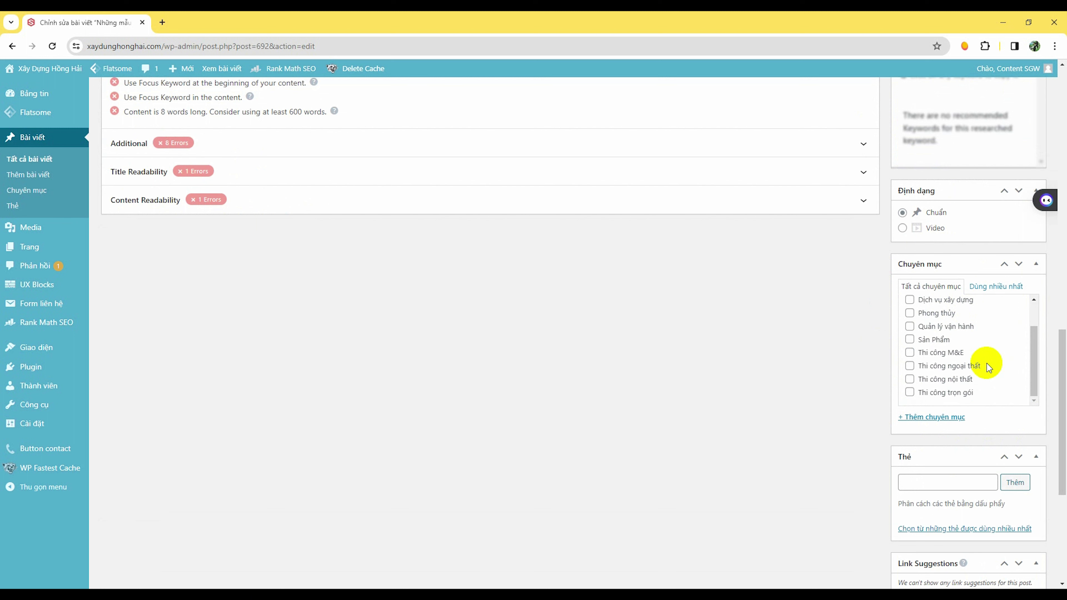
pyautogui.scroll(2, 988, 363)
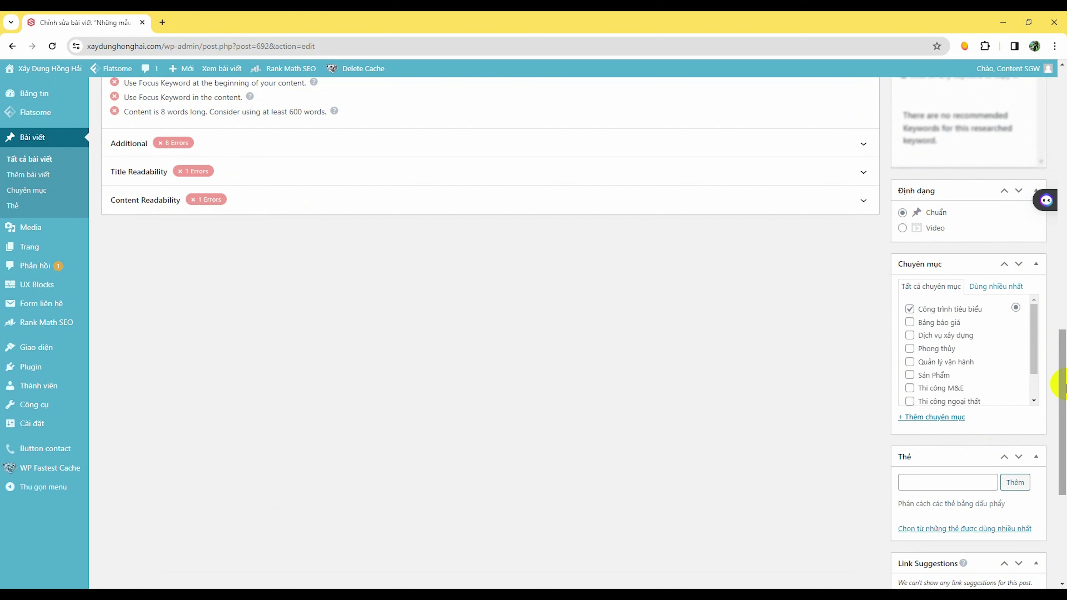
pyautogui.scroll(-1, 951, 381)
pyautogui.scroll(2, 489, 406)
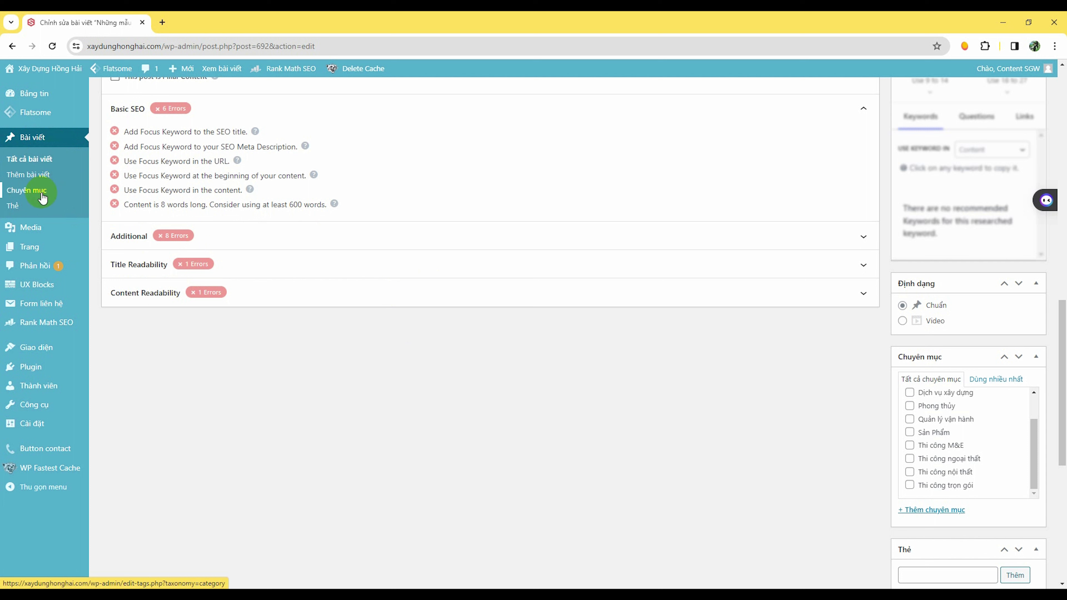
# Step: Add a new post category named Tin tức with no parent category
pyautogui.click(23, 192)
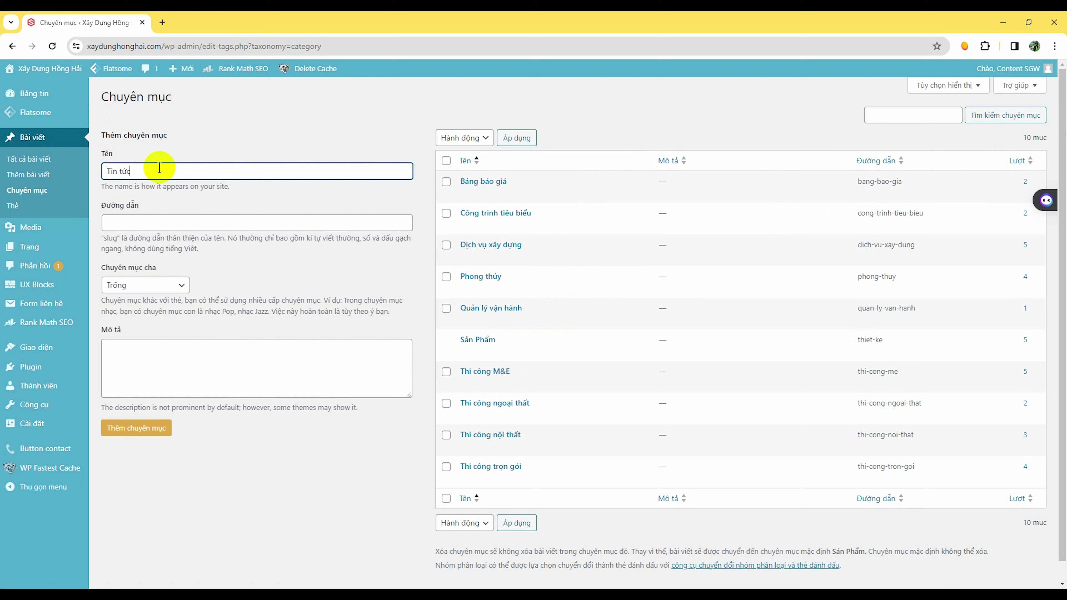
pyautogui.click(160, 439)
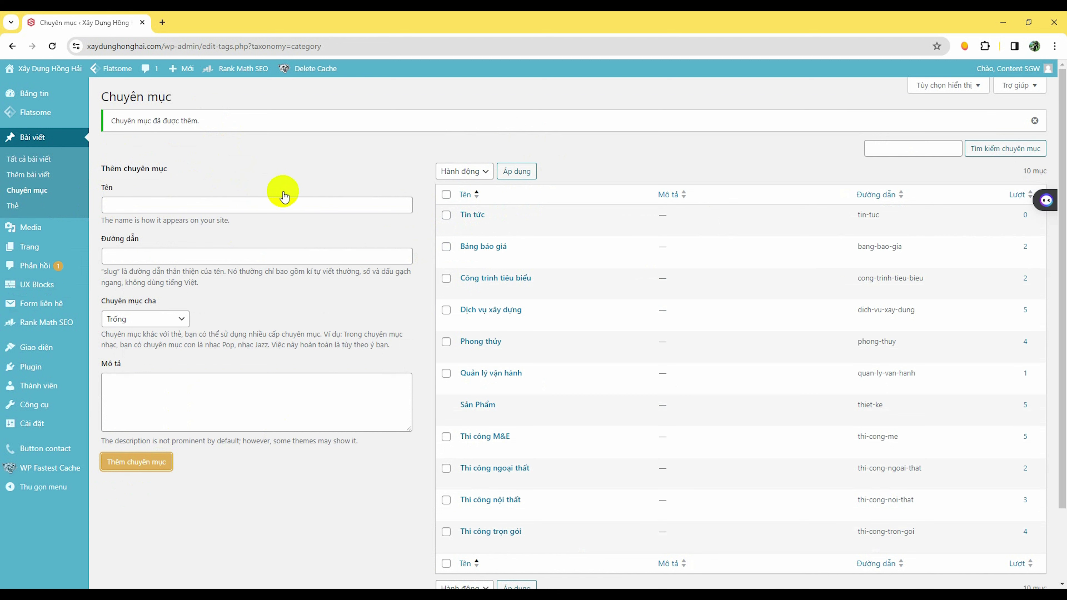
# Step: Open the site's homepage in a new browser tab and start editing it with UX Builder
pyautogui.moveTo(41, 72)
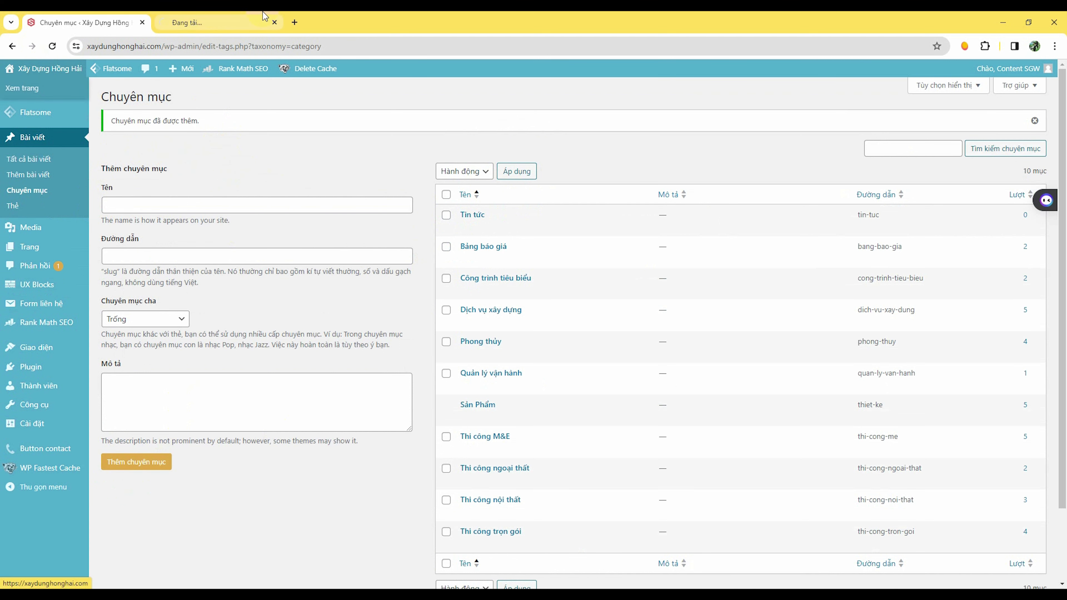
pyautogui.click(238, 17)
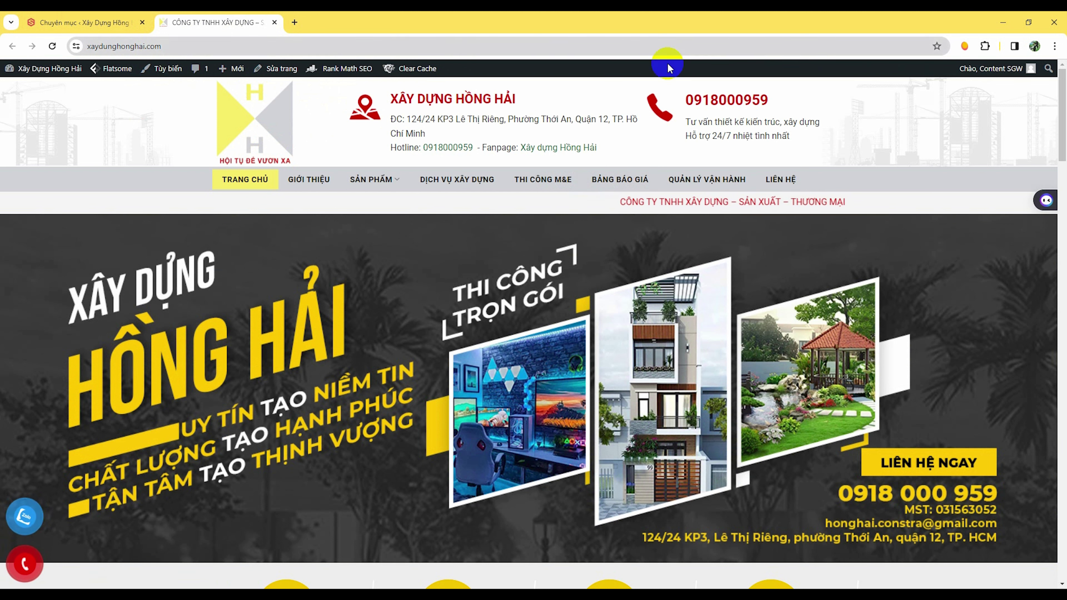
pyautogui.moveTo(281, 71)
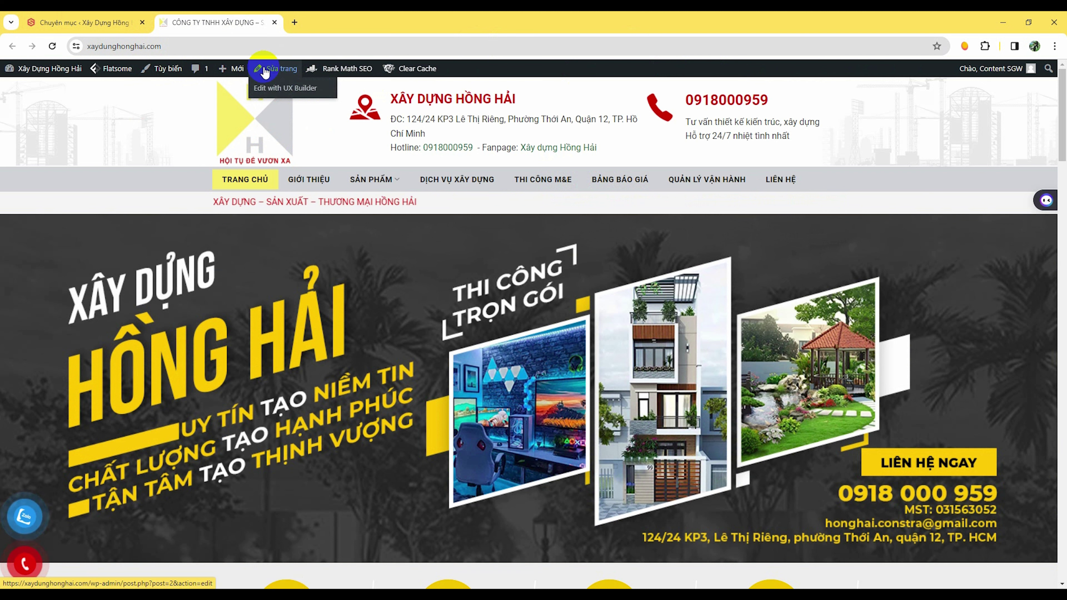
pyautogui.click(284, 94)
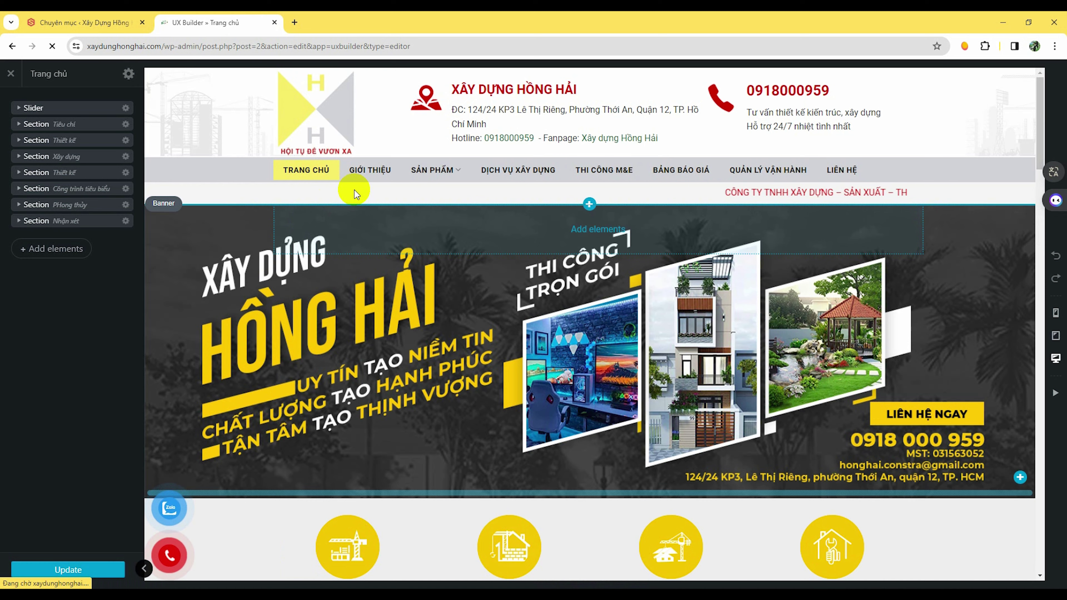
pyautogui.scroll(-3, 428, 387)
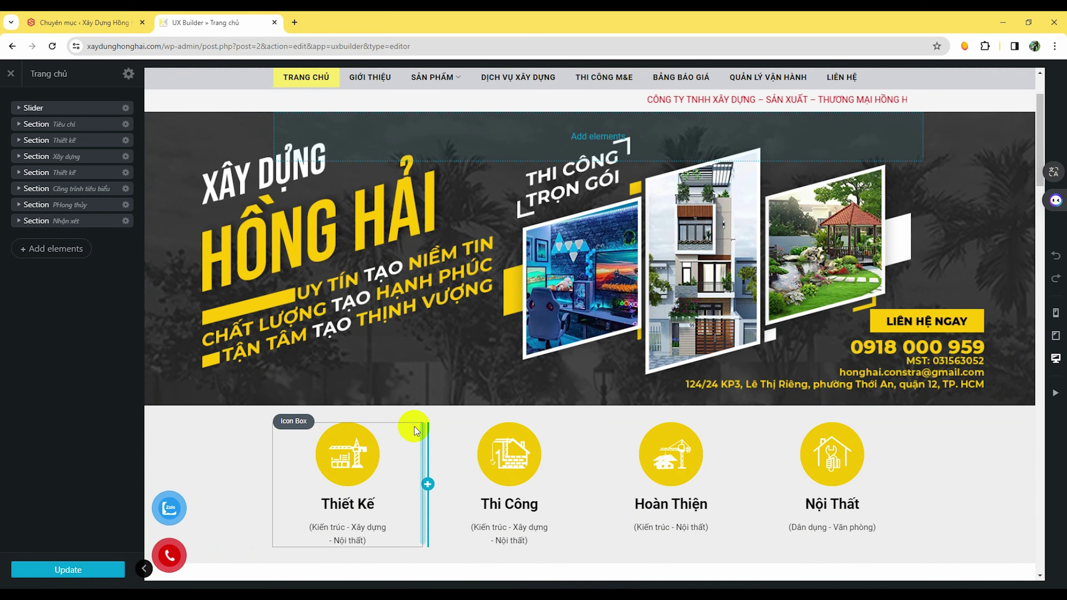
pyautogui.scroll(3, 379, 379)
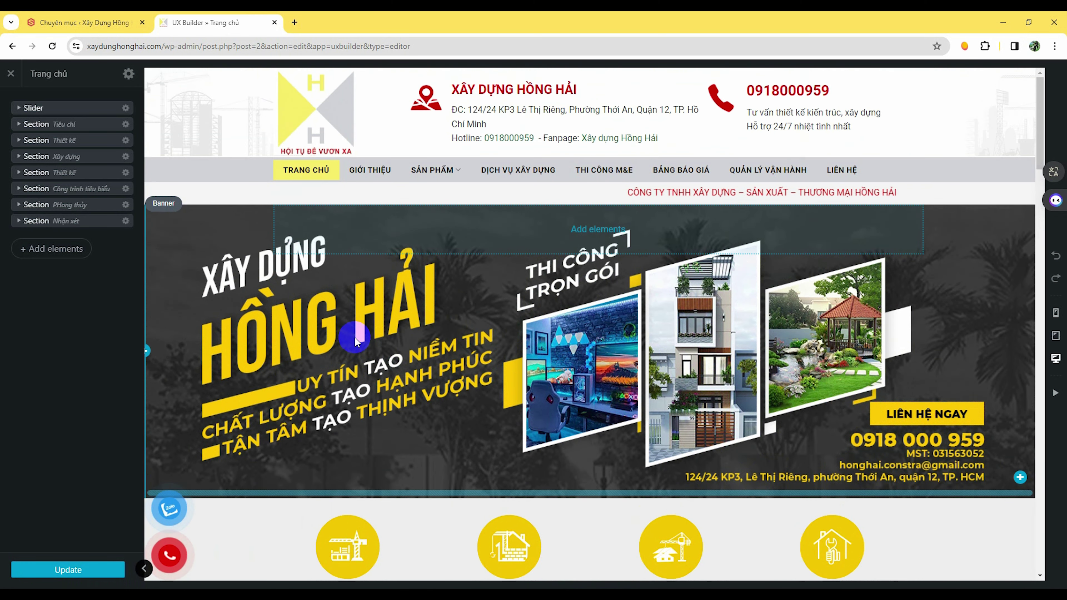
pyautogui.click(217, 230)
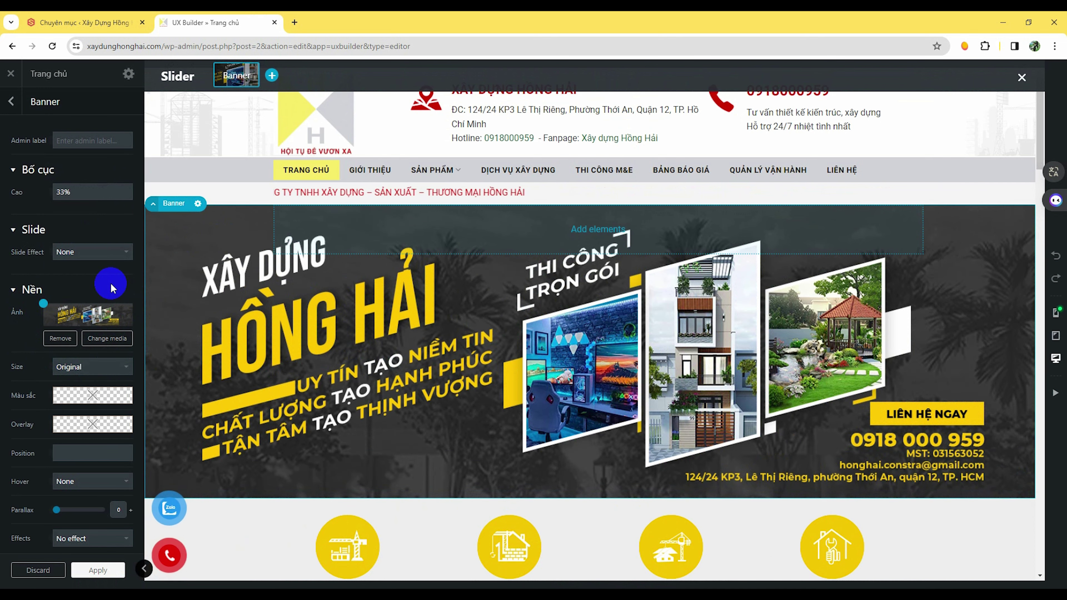
pyautogui.click(107, 339)
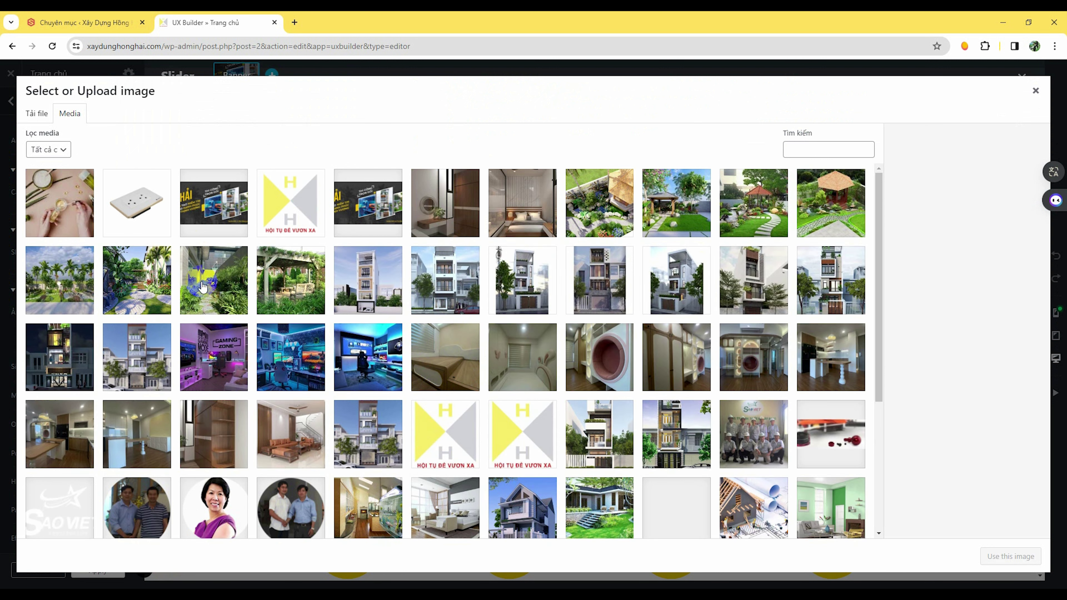
pyautogui.click(36, 118)
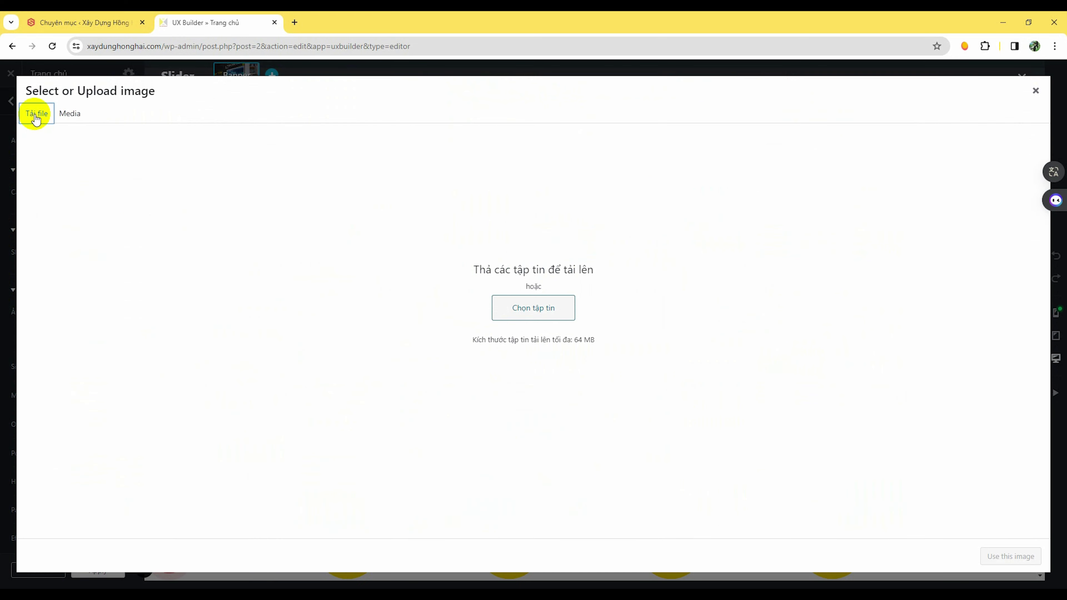
pyautogui.click(542, 310)
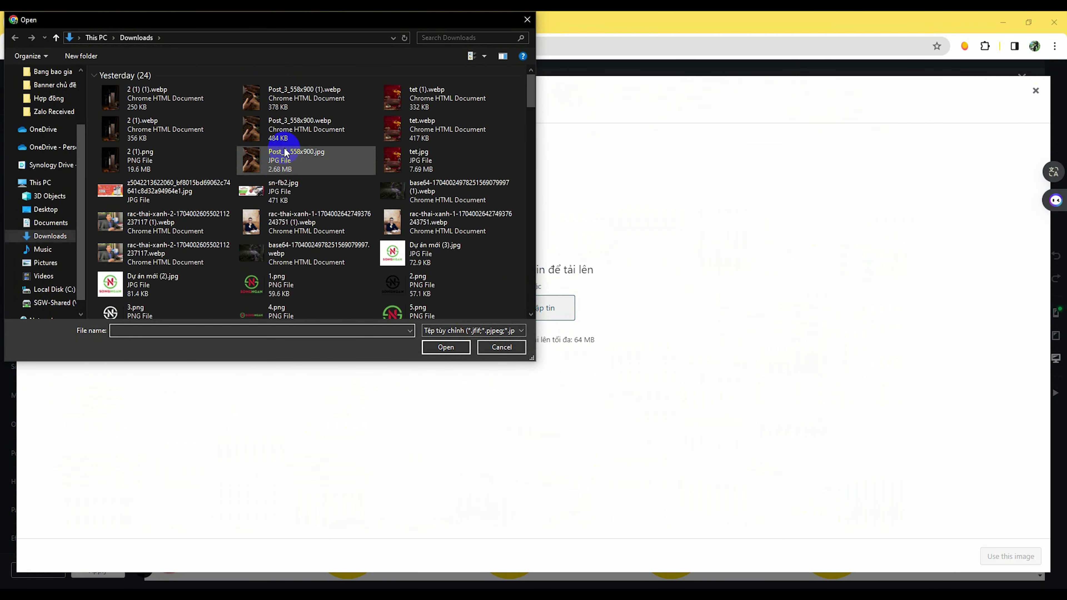
pyautogui.click(164, 191)
pyautogui.click(457, 340)
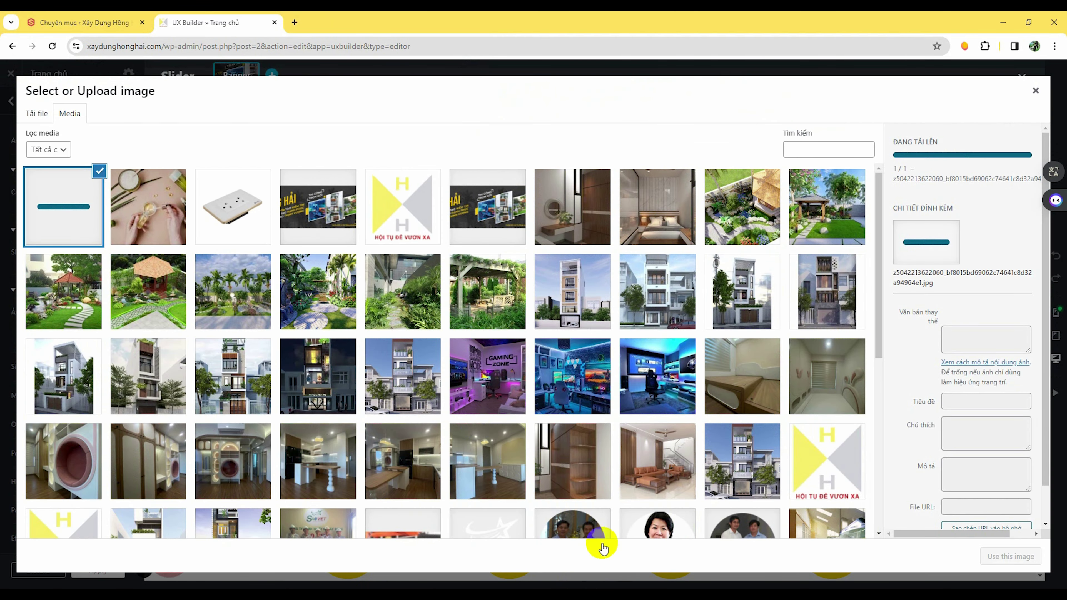
pyautogui.click(69, 227)
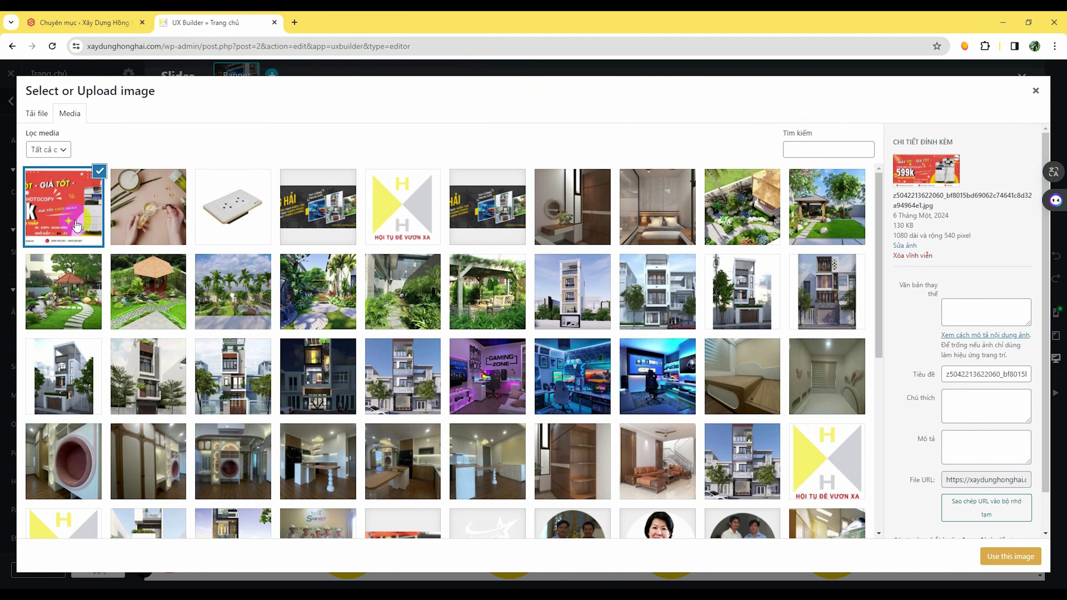
pyautogui.click(1018, 561)
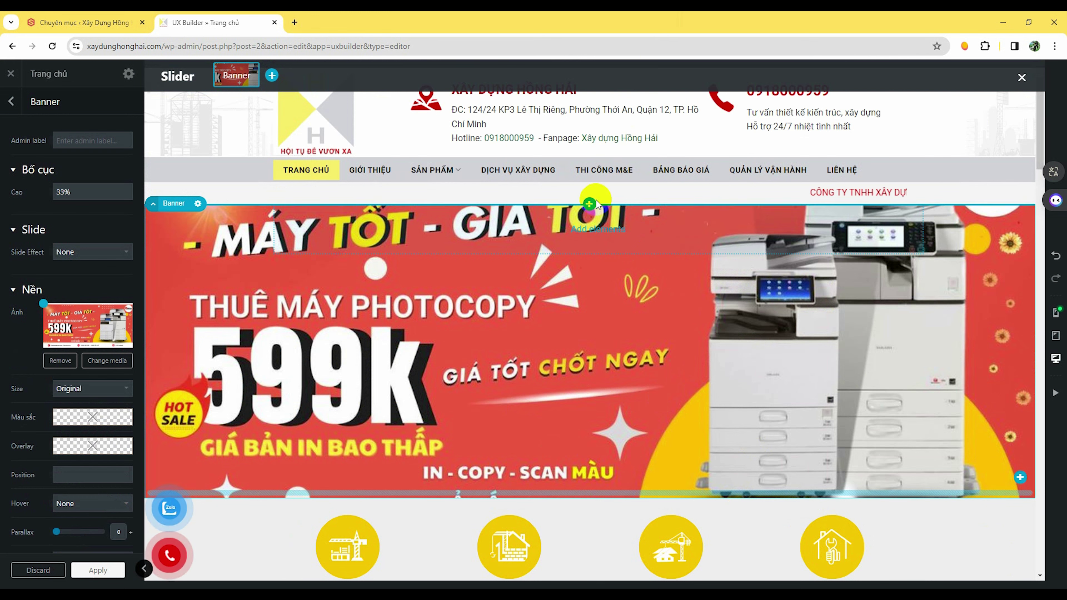
# Step: View the Thiết Kế and Thi Công icon box texts in the text editor, accepting each without edits
pyautogui.scroll(-4, 533, 360)
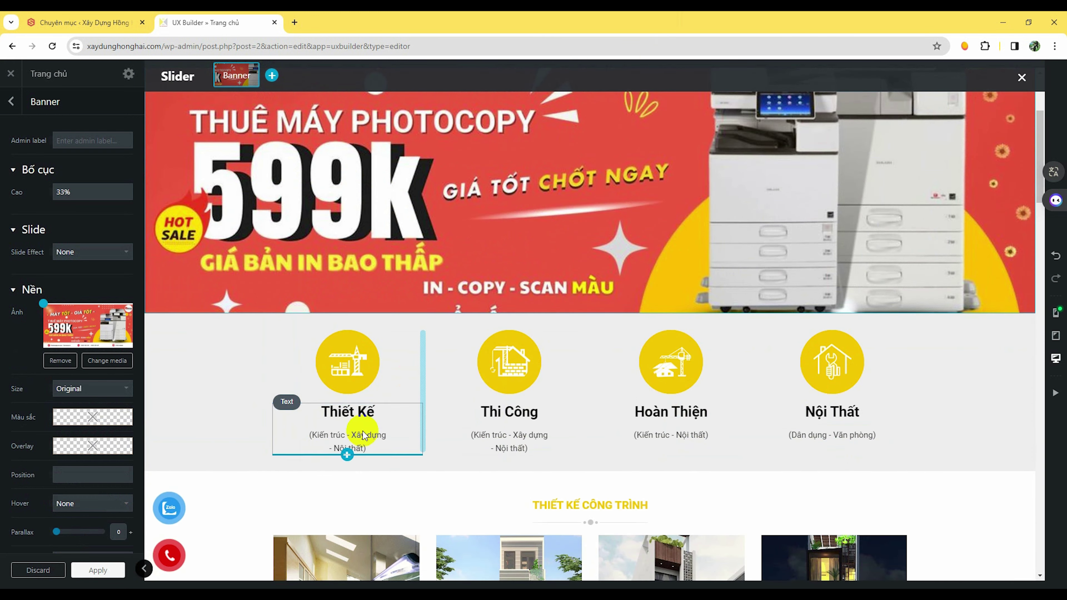
pyautogui.click(383, 426)
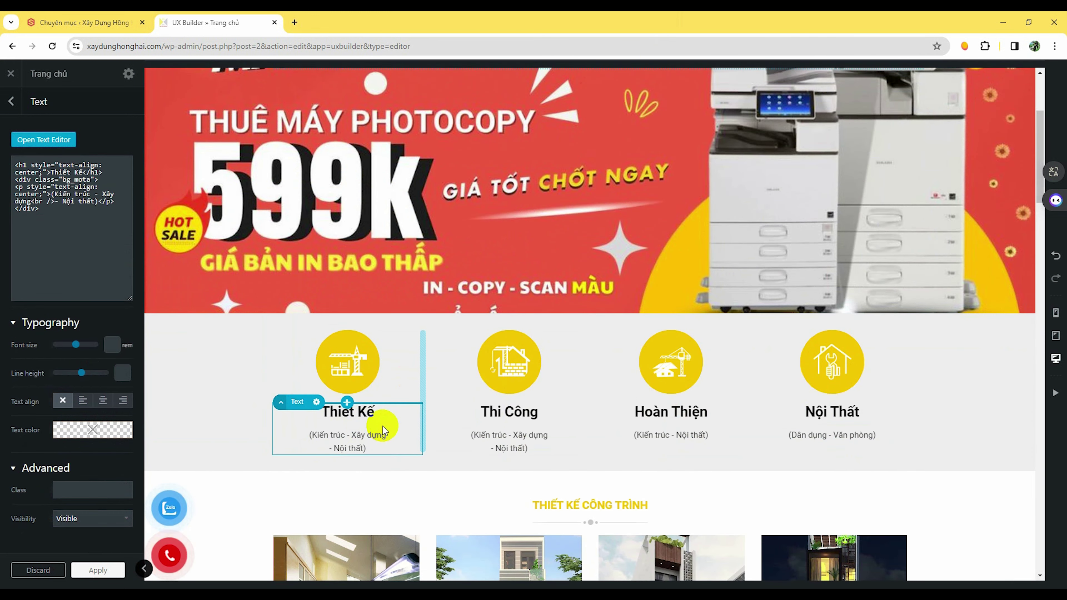
pyautogui.doubleClick(349, 425)
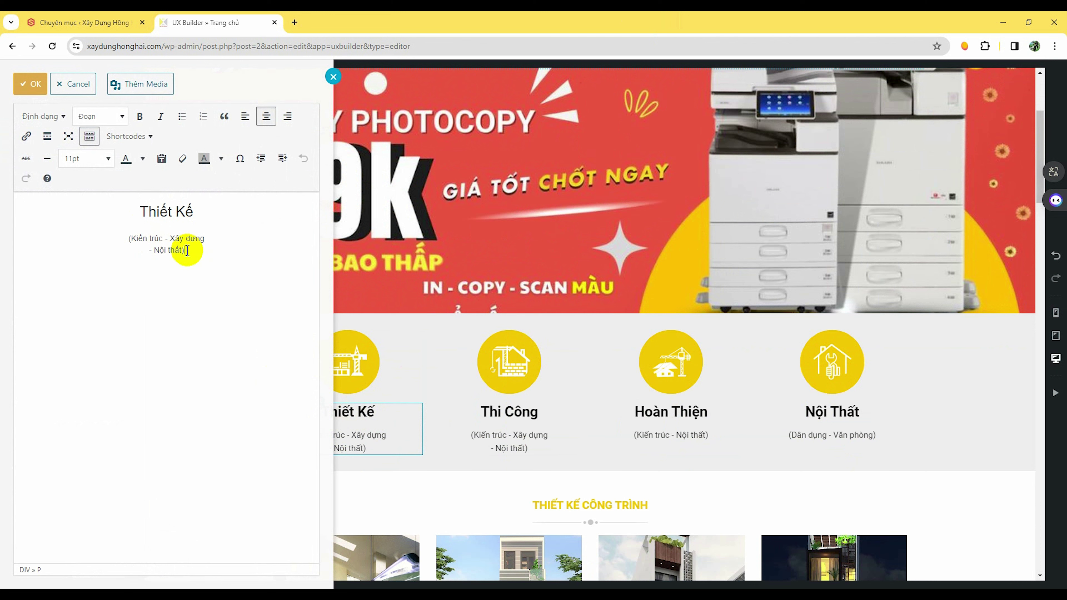
pyautogui.click(31, 84)
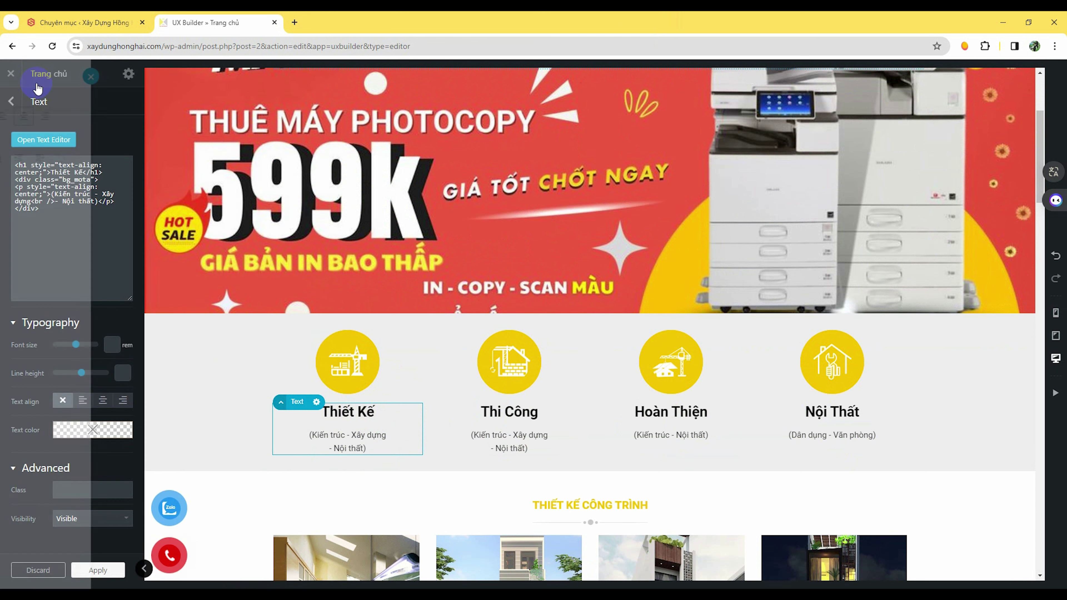
pyautogui.doubleClick(532, 424)
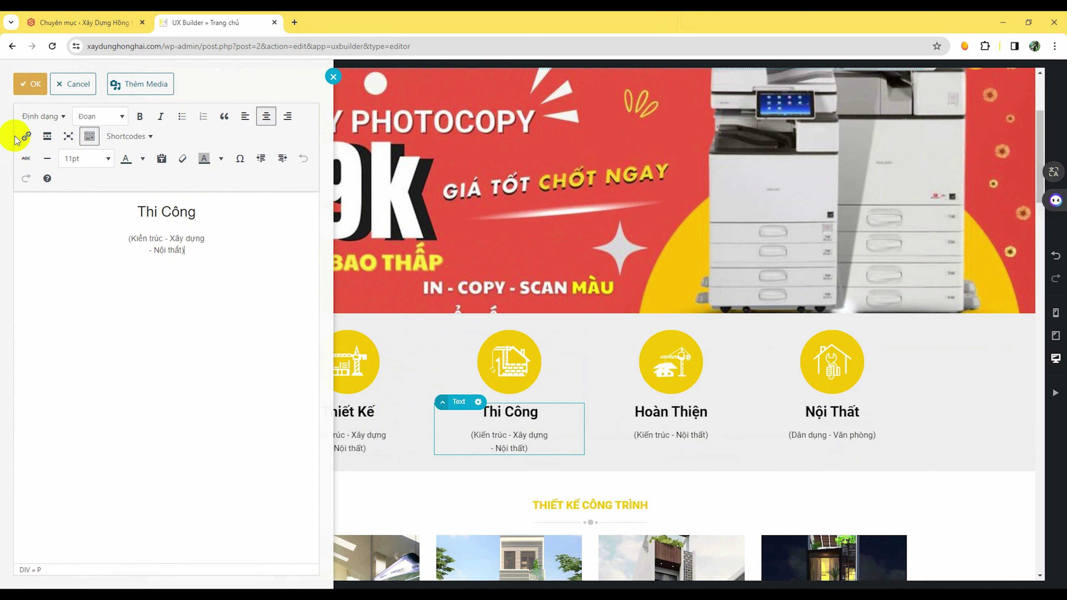
pyautogui.click(37, 92)
# Step: Open the title settings of the Thiết kế công trình section heading
pyautogui.scroll(-4, 627, 326)
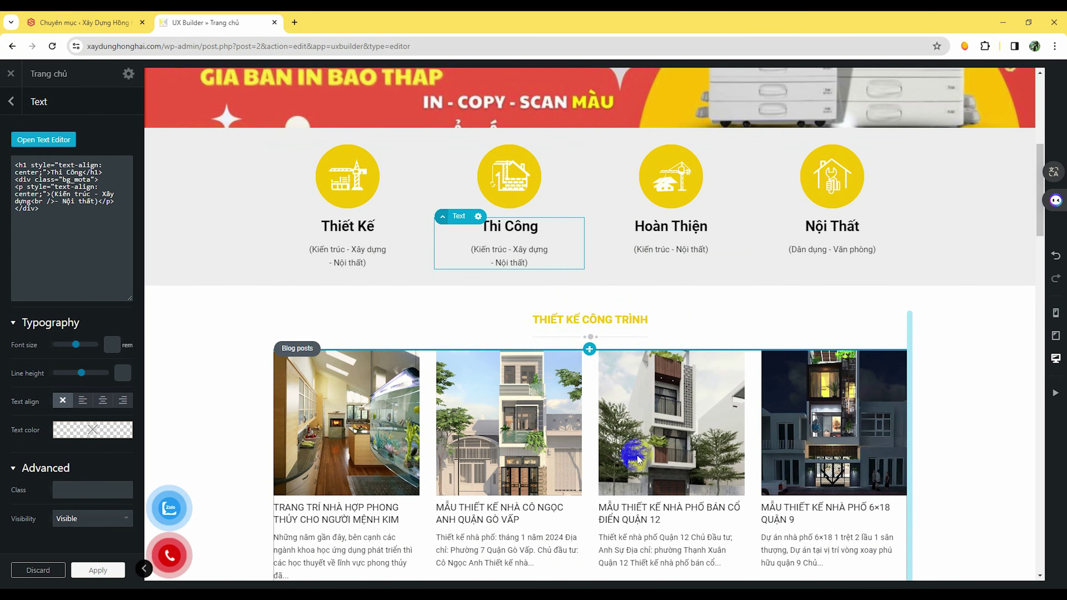
pyautogui.scroll(-2, 656, 336)
pyautogui.click(637, 231)
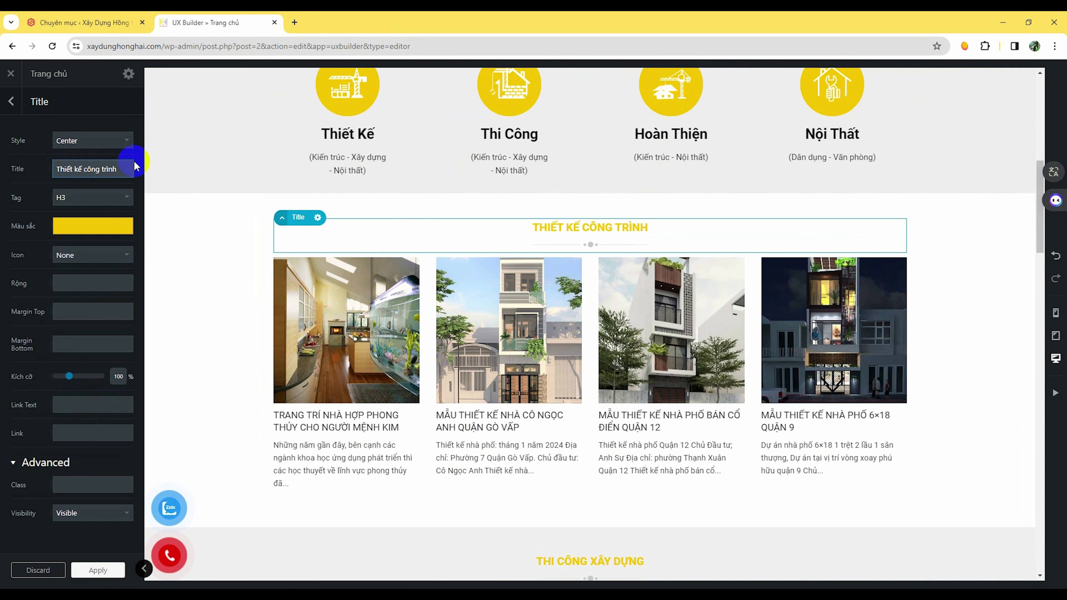
# Step: Change the heading of the Thi công M&E section to "thi công"
pyautogui.scroll(-10, 617, 295)
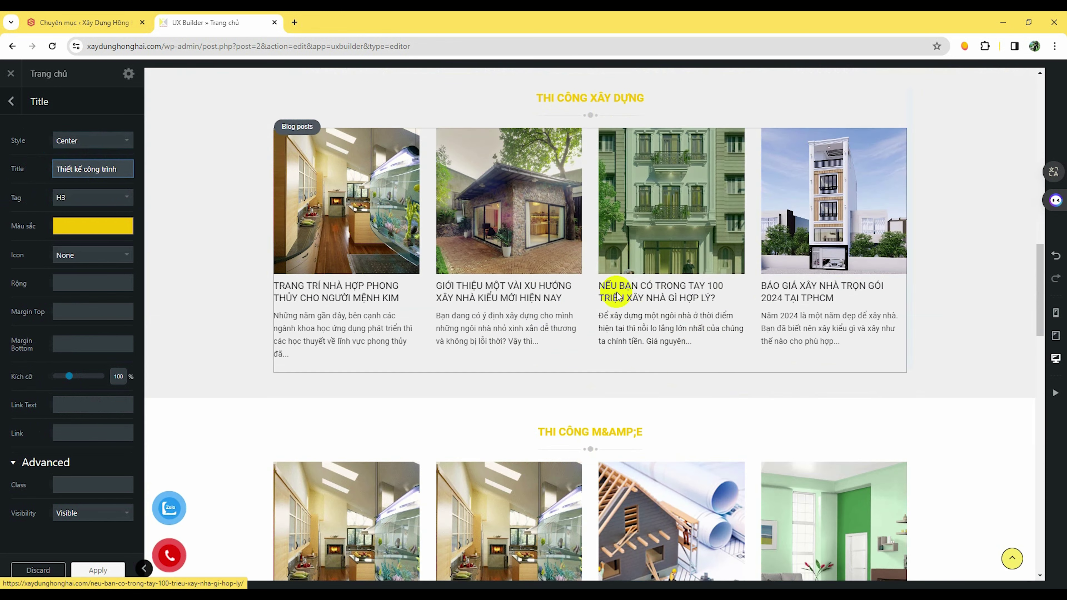
pyautogui.scroll(-6, 617, 295)
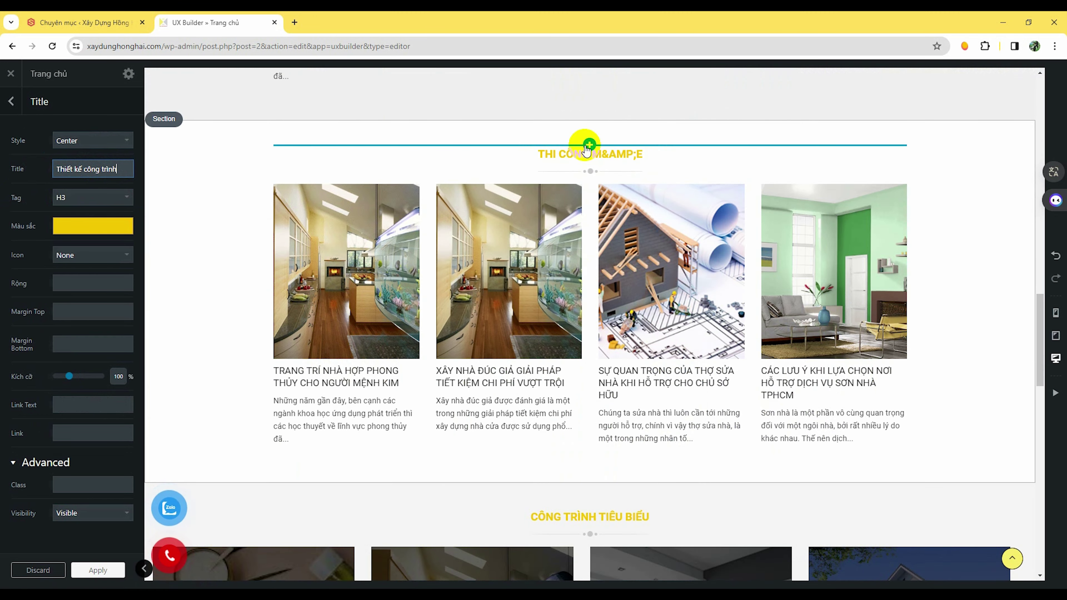
pyautogui.click(629, 157)
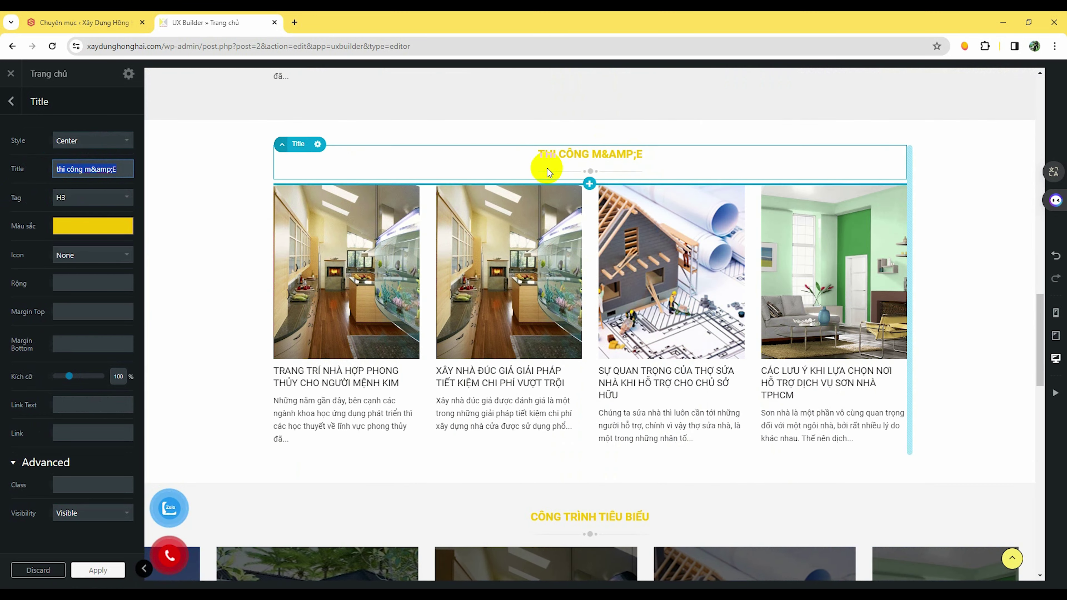
pyautogui.click(112, 176)
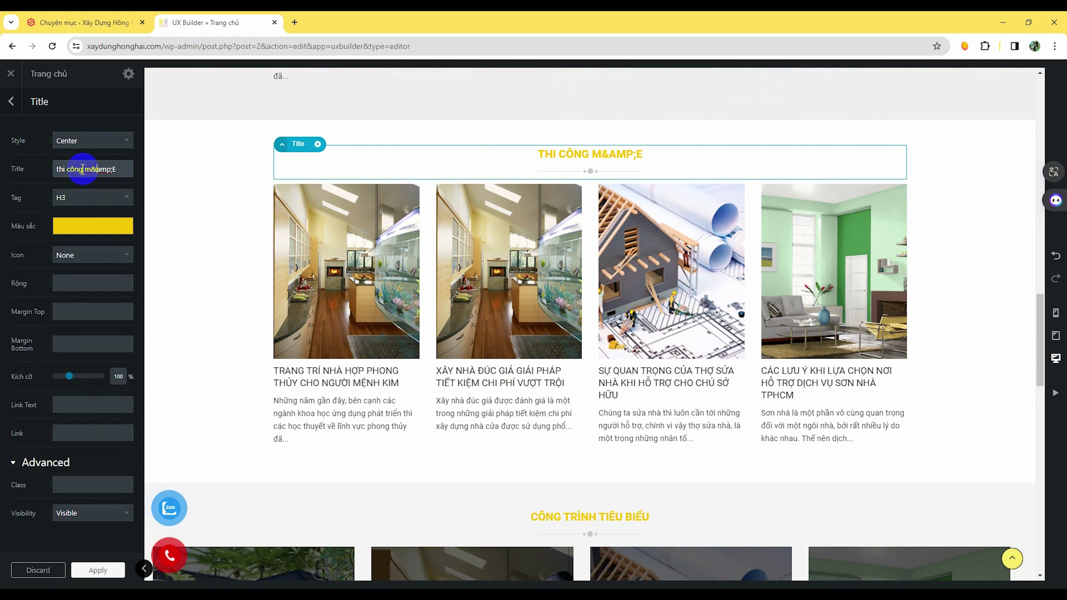
pyautogui.press('BackSpace')
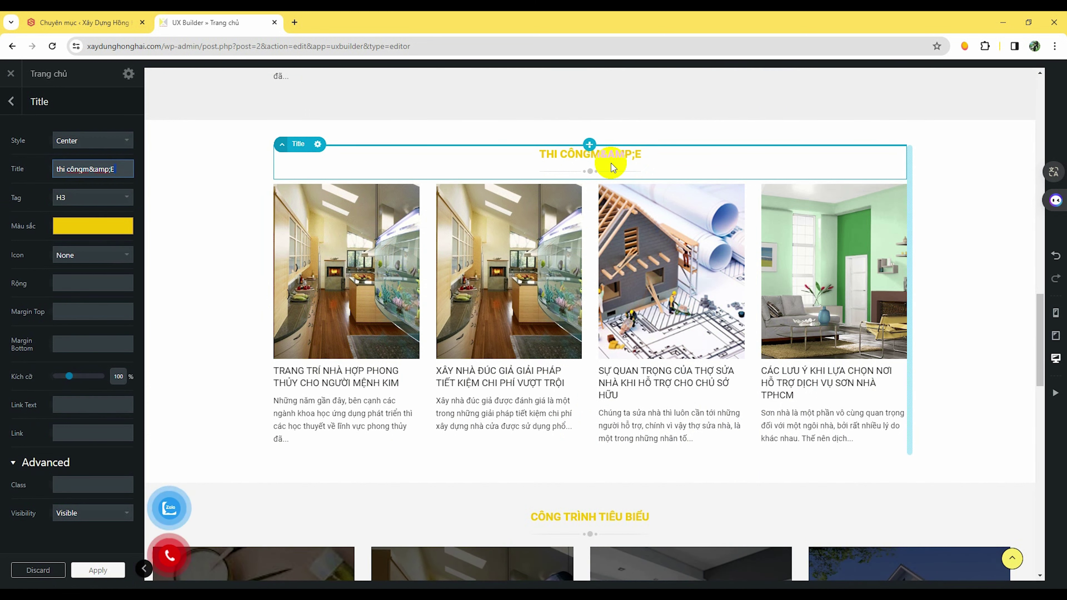
pyautogui.click(628, 156)
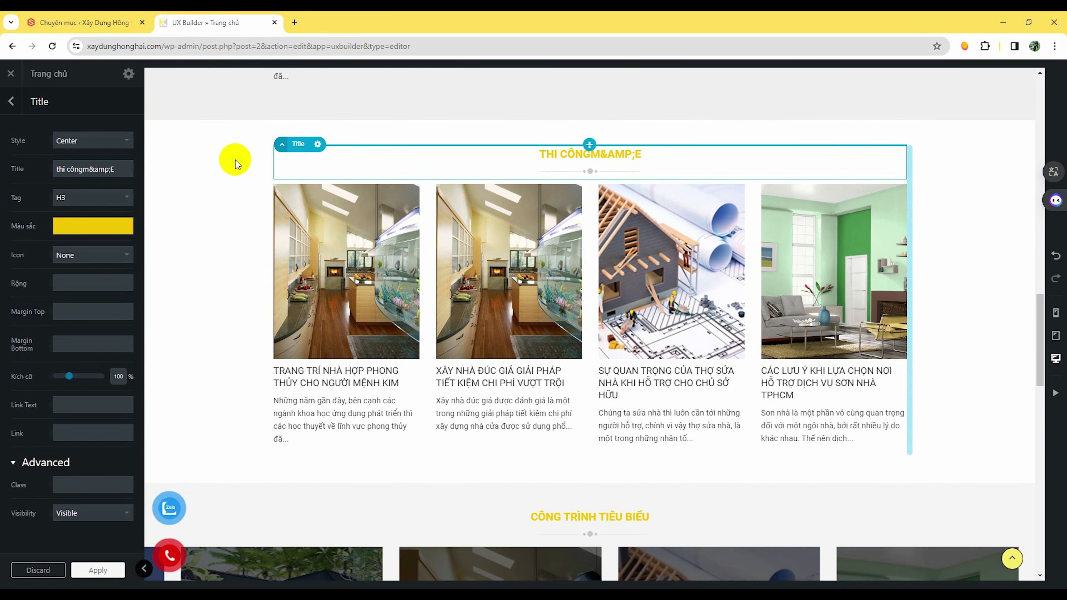
pyautogui.click(114, 173)
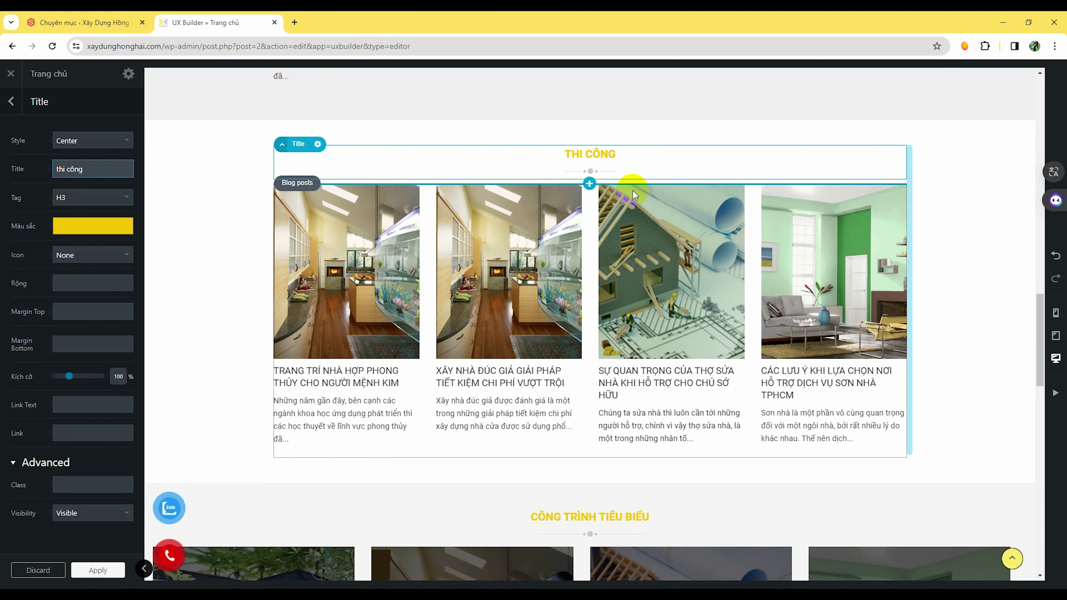
# Step: View the first customer review under Nhận xét của khách hàng in the text editor and accept it without edits
pyautogui.scroll(-5, 586, 410)
pyautogui.scroll(-8, 589, 414)
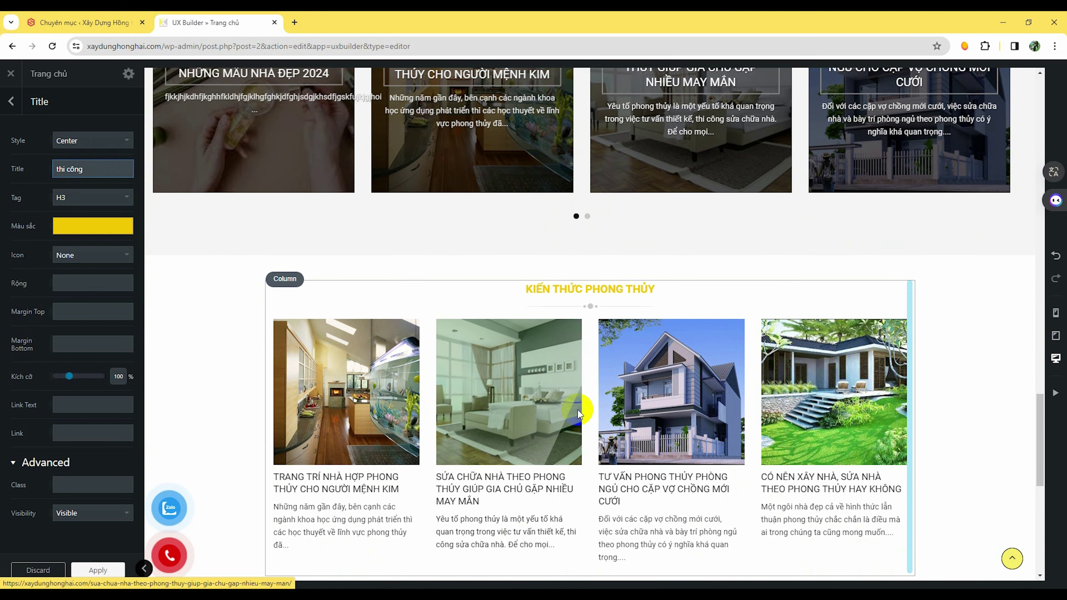
pyautogui.scroll(-2, 578, 413)
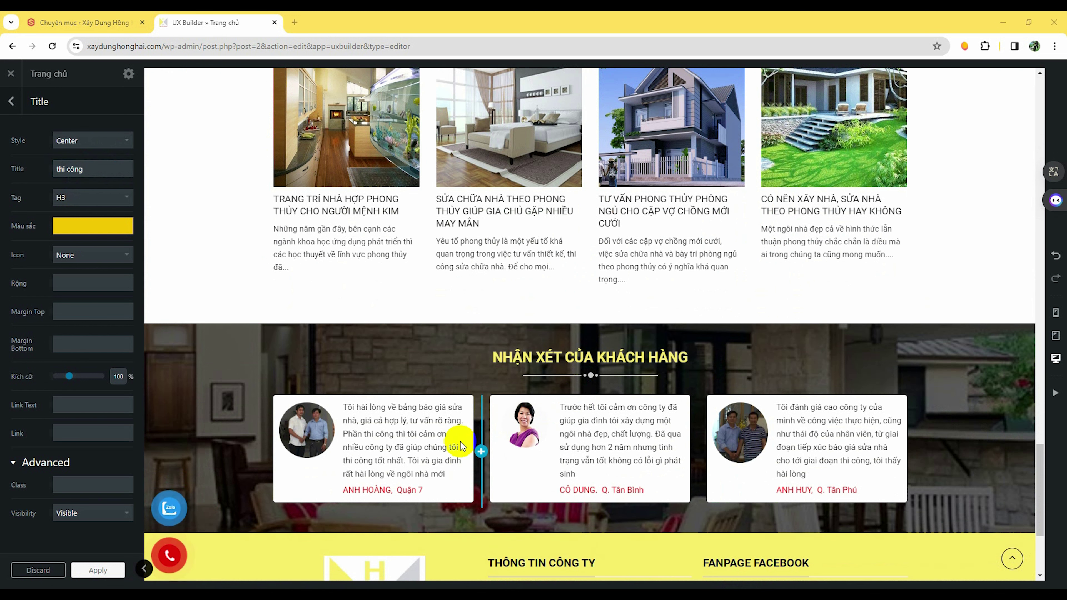
pyautogui.doubleClick(421, 443)
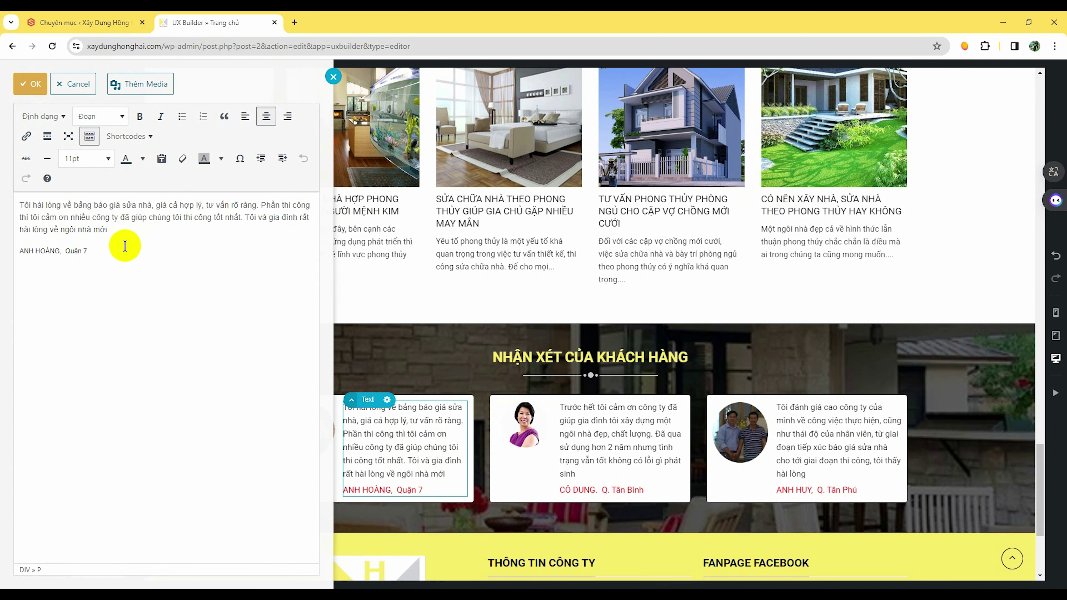
pyautogui.click(37, 84)
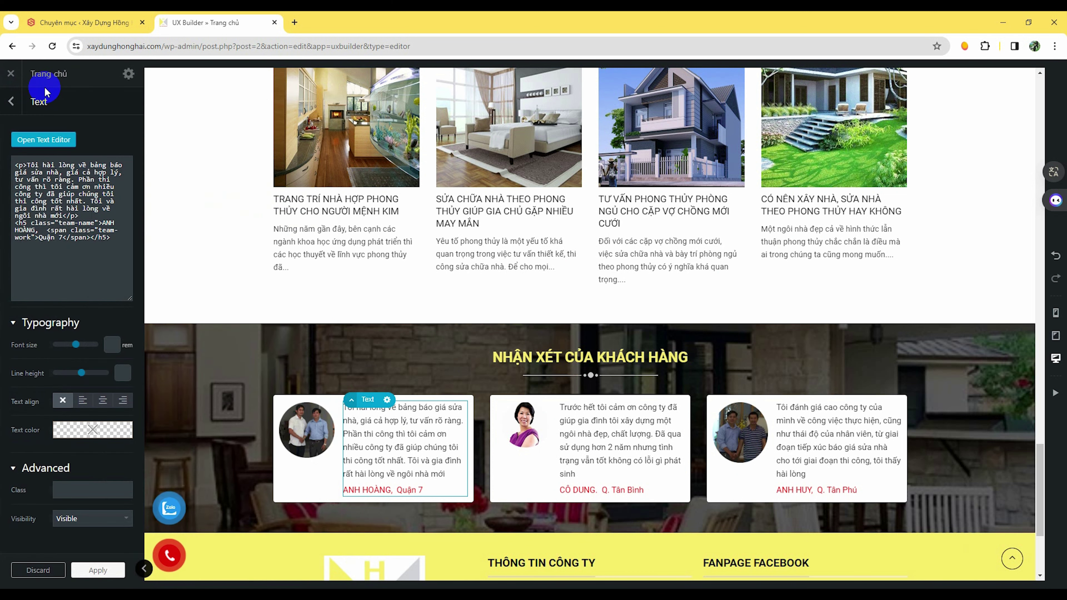
# Step: Replace the first customer review's photo with the white power socket image from the media library and apply it
pyautogui.click(309, 424)
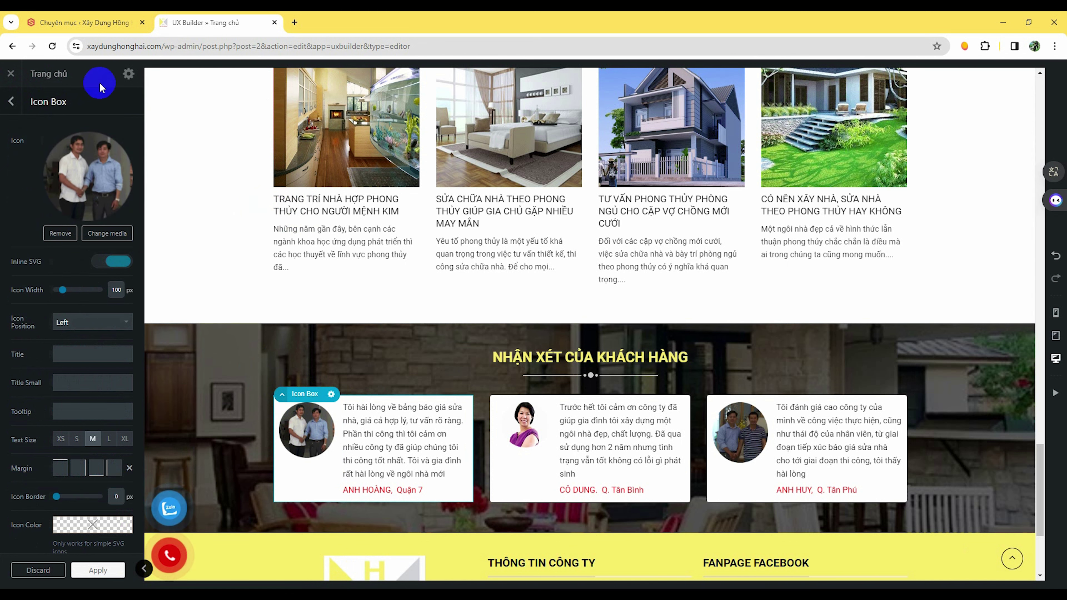
pyautogui.click(113, 234)
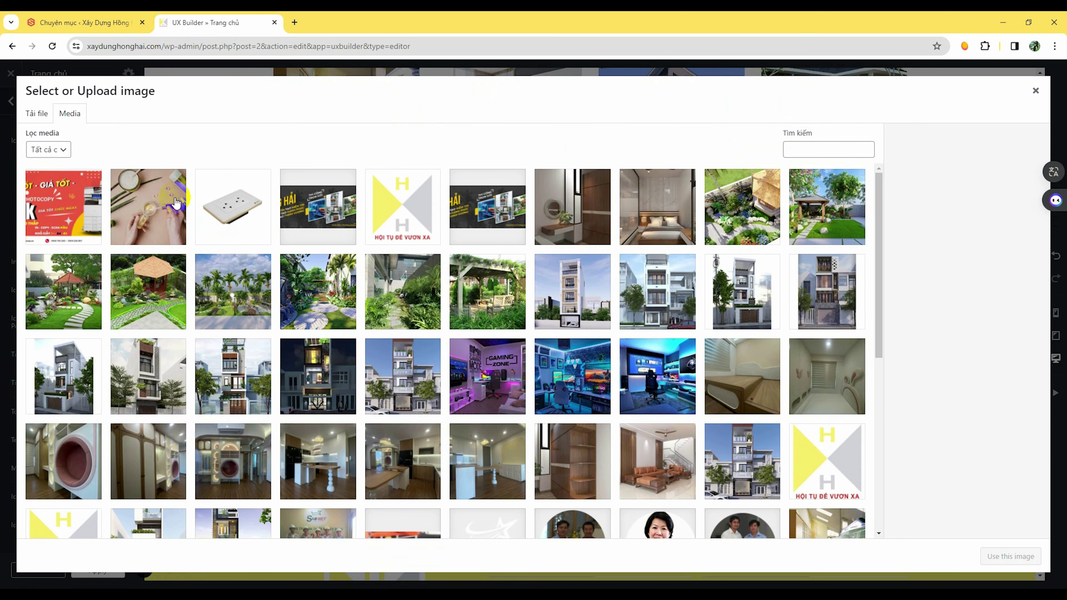
pyautogui.click(223, 214)
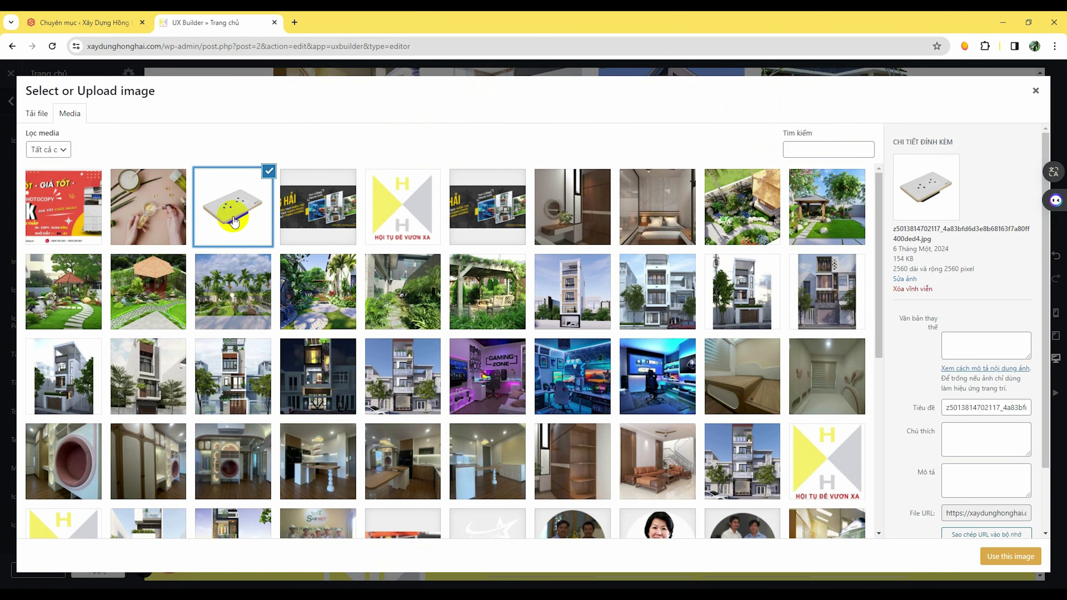
pyautogui.click(1022, 553)
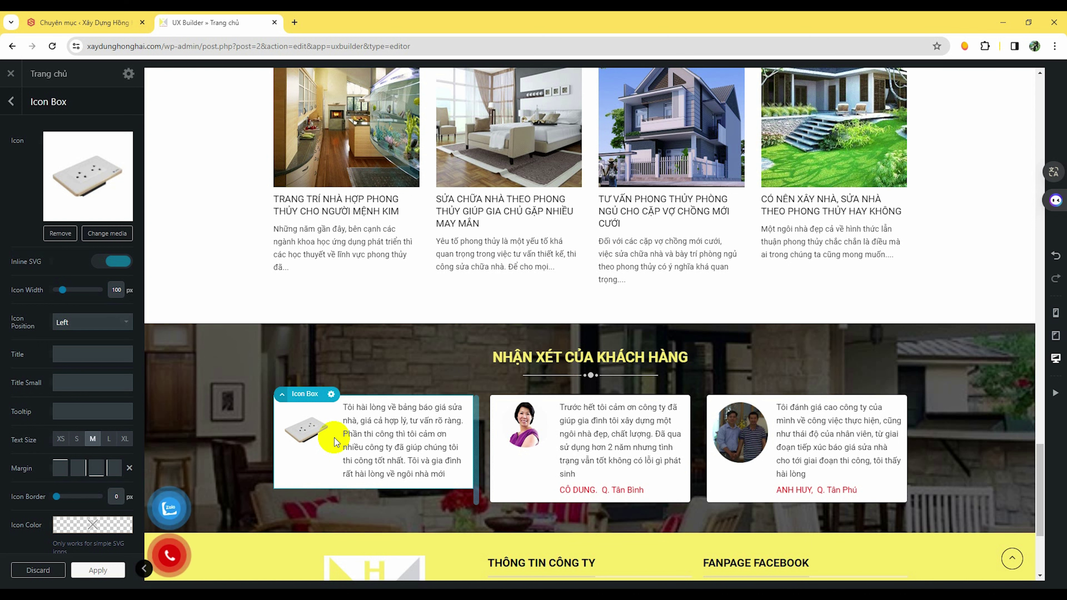
pyautogui.scroll(-4, 689, 403)
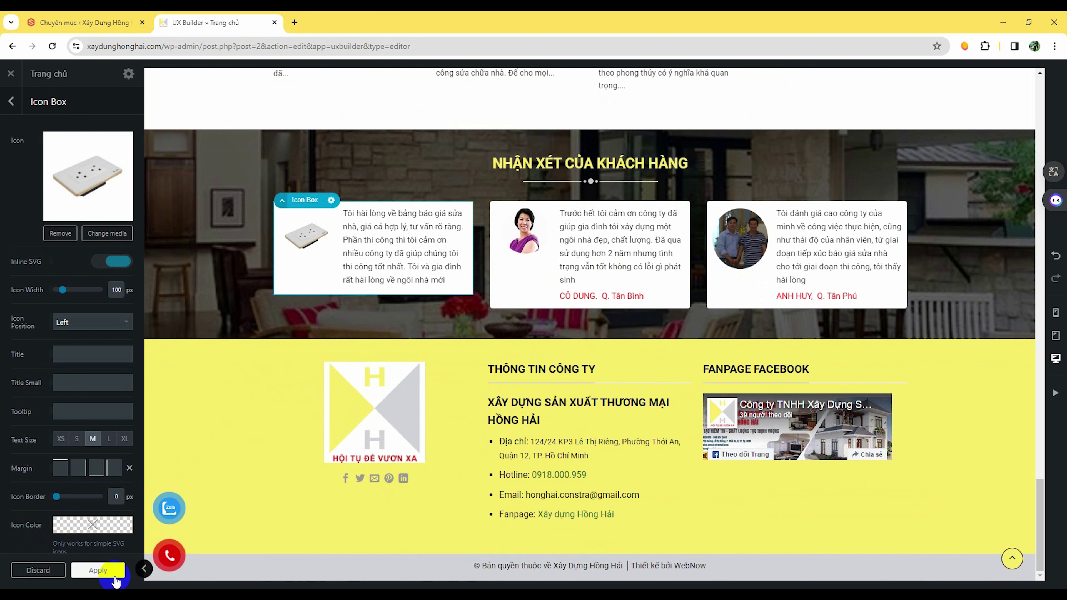
pyautogui.click(99, 570)
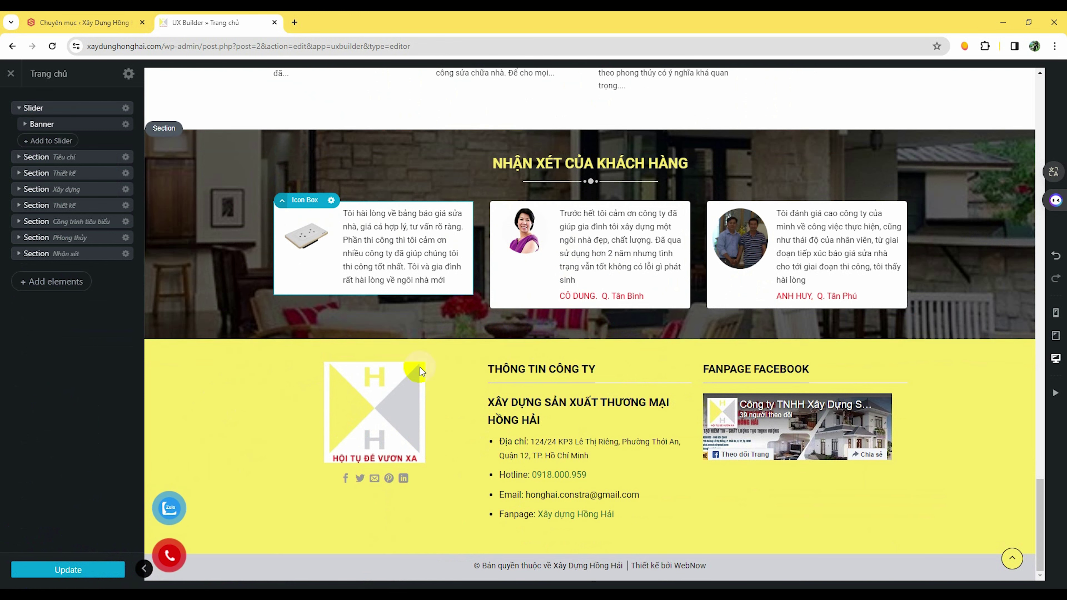
# Step: Look back over the homepage sections and exit the builder, discarding the unsaved changes
pyautogui.scroll(6, 553, 314)
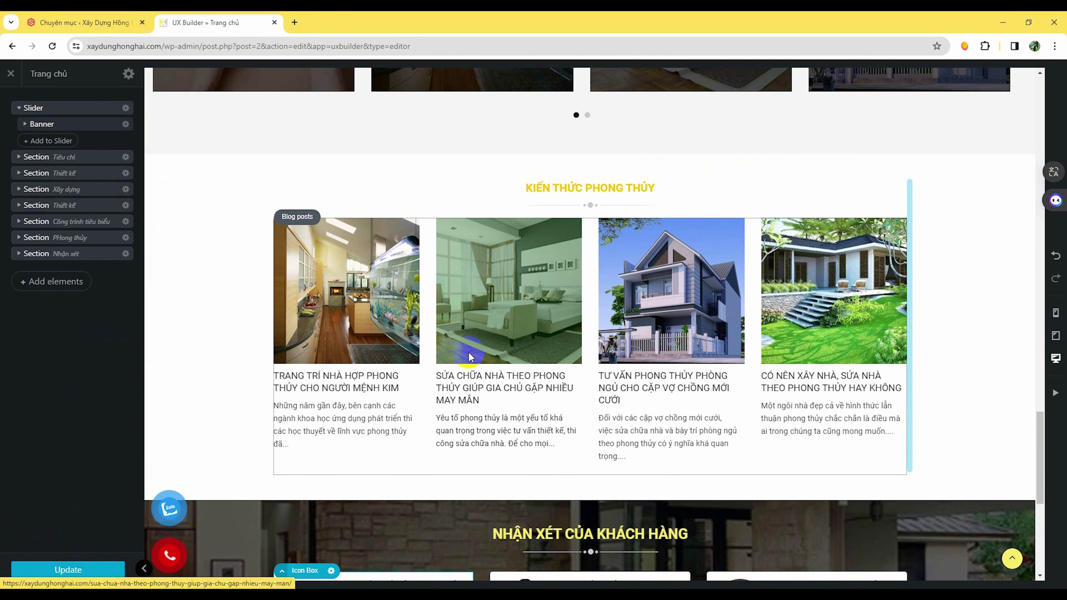
pyautogui.scroll(-5, 475, 349)
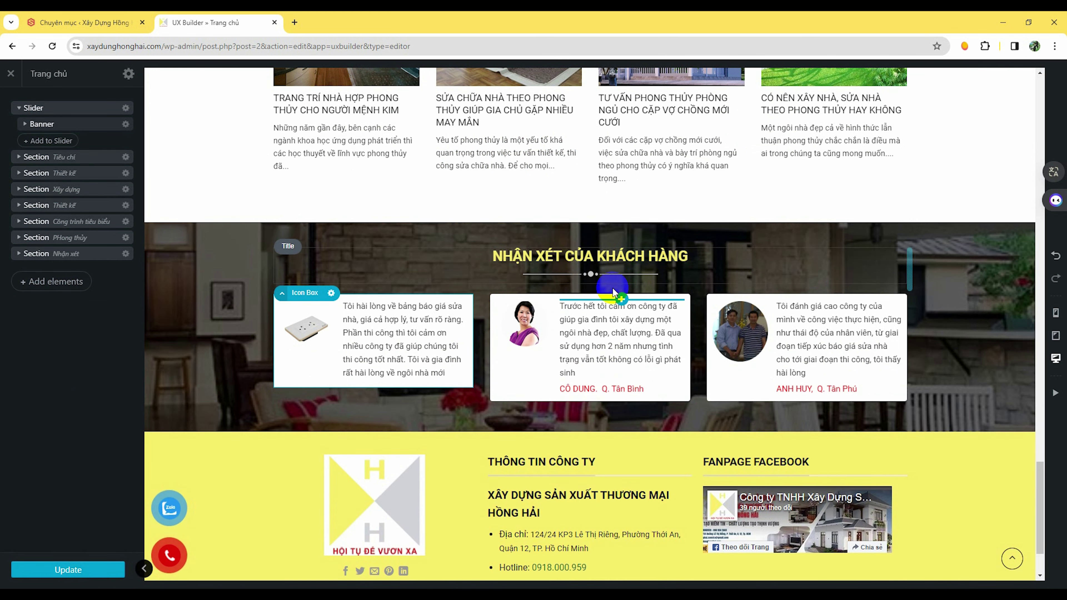
pyautogui.scroll(10, 609, 291)
pyautogui.scroll(2, 610, 295)
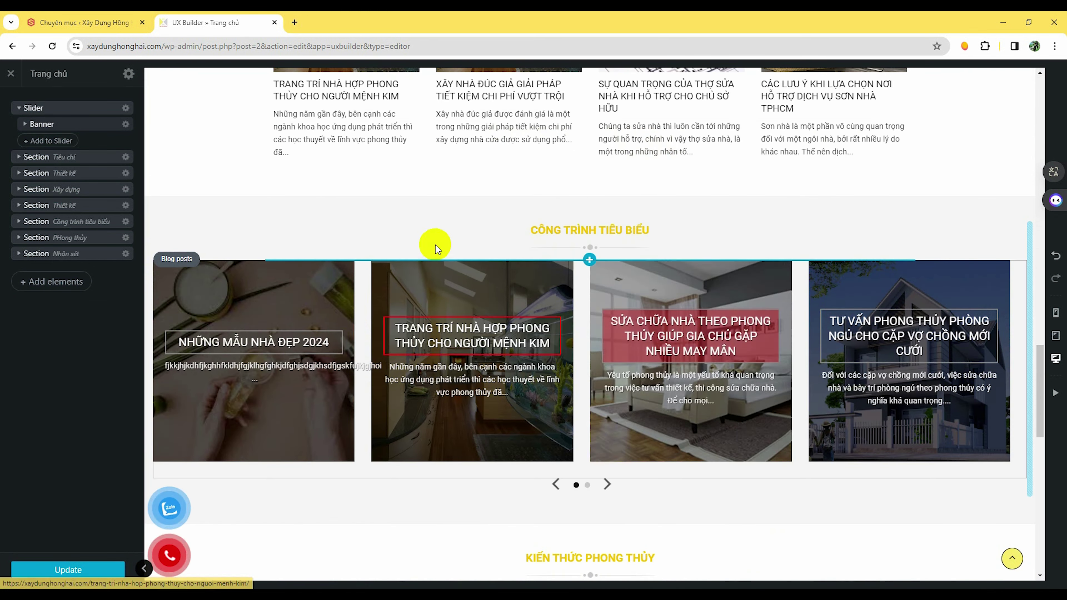
pyautogui.scroll(10, 525, 410)
pyautogui.scroll(20, 525, 408)
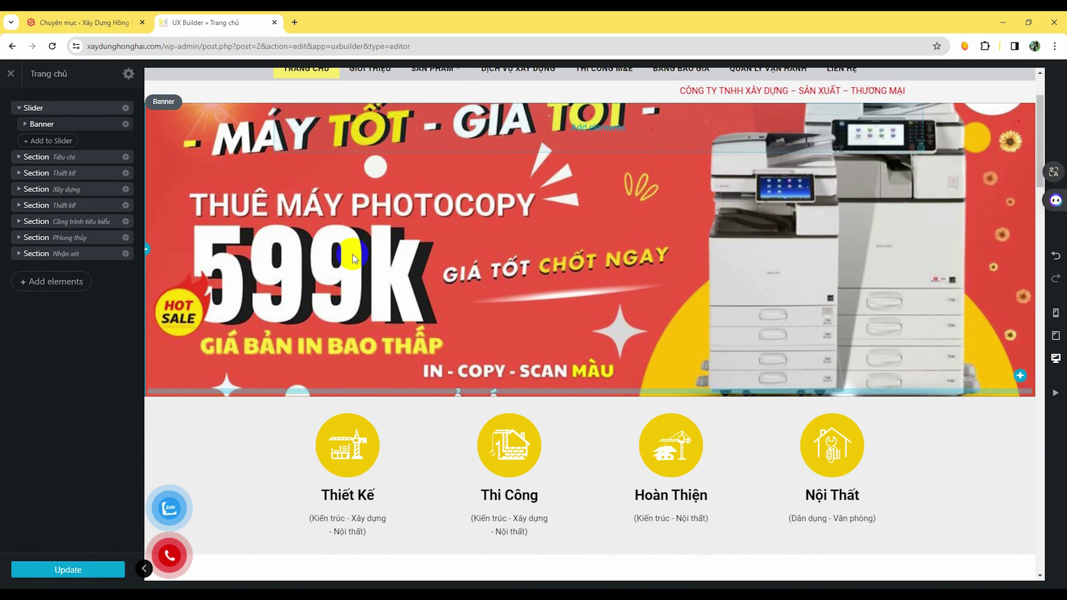
pyautogui.click(10, 74)
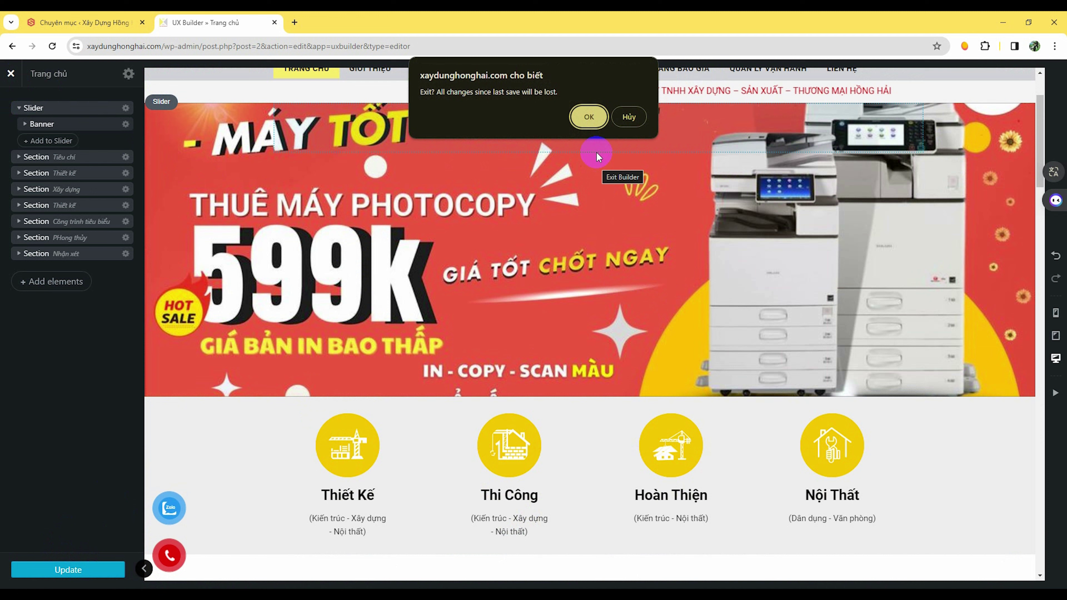
pyautogui.click(589, 117)
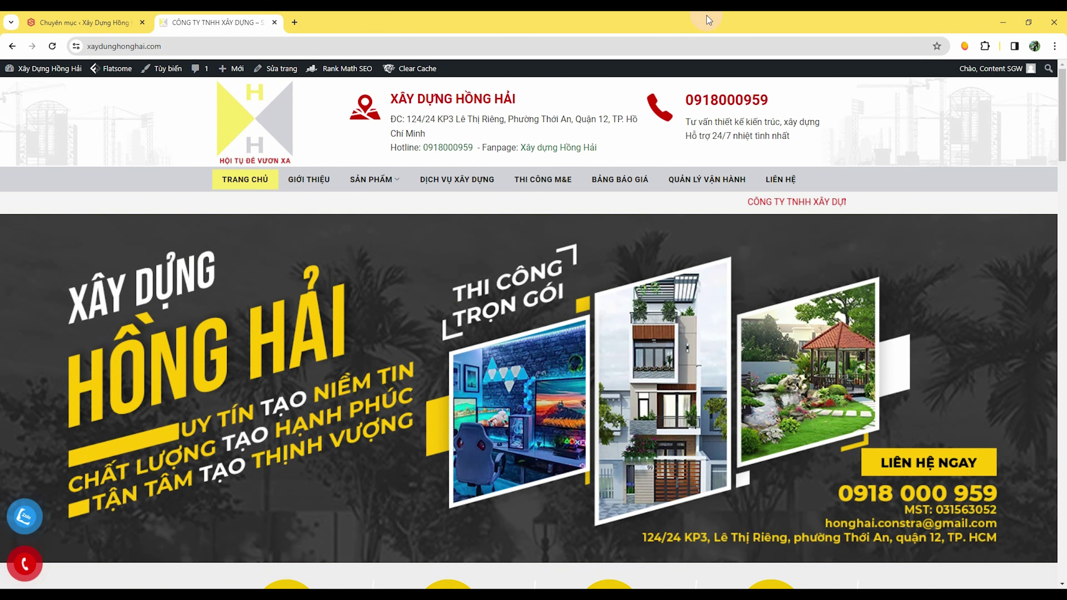
# Step: Open the homepage's Footer block for editing in UX Builder
pyautogui.scroll(-15, 459, 222)
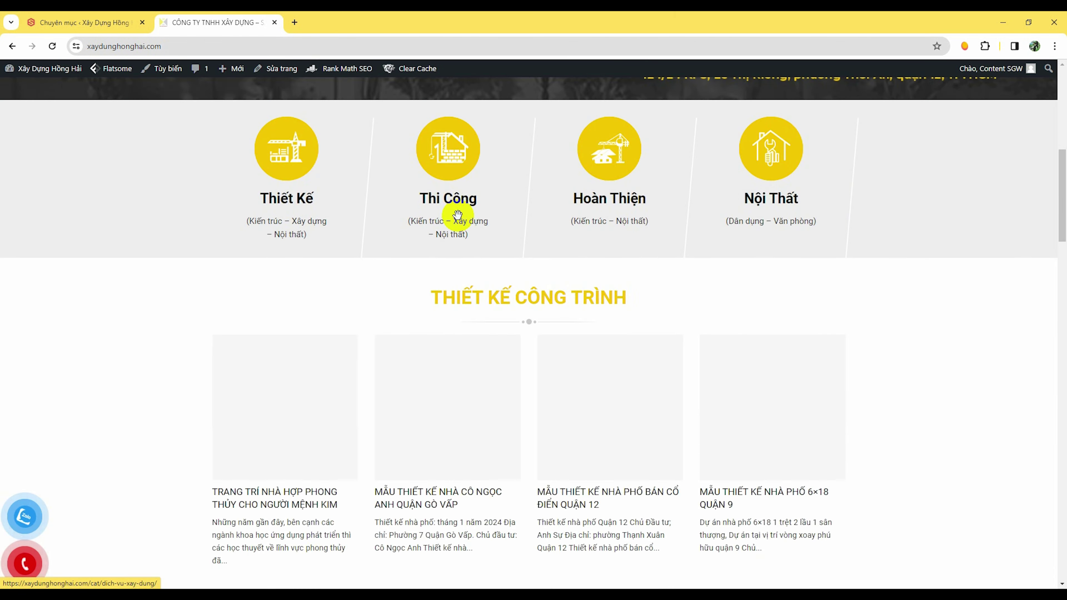
pyautogui.scroll(-15, 459, 221)
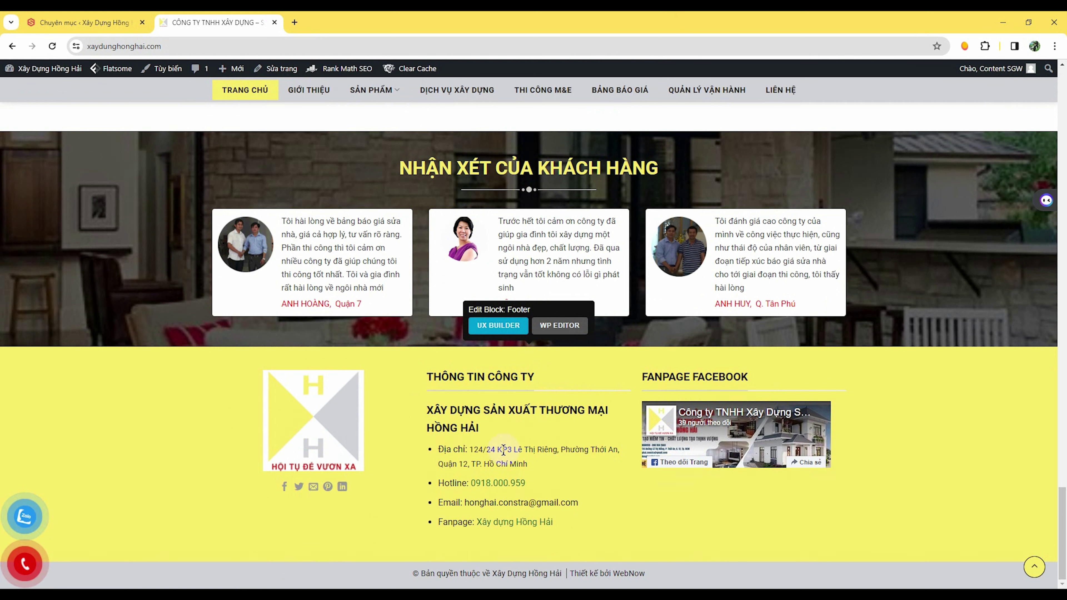
pyautogui.click(500, 328)
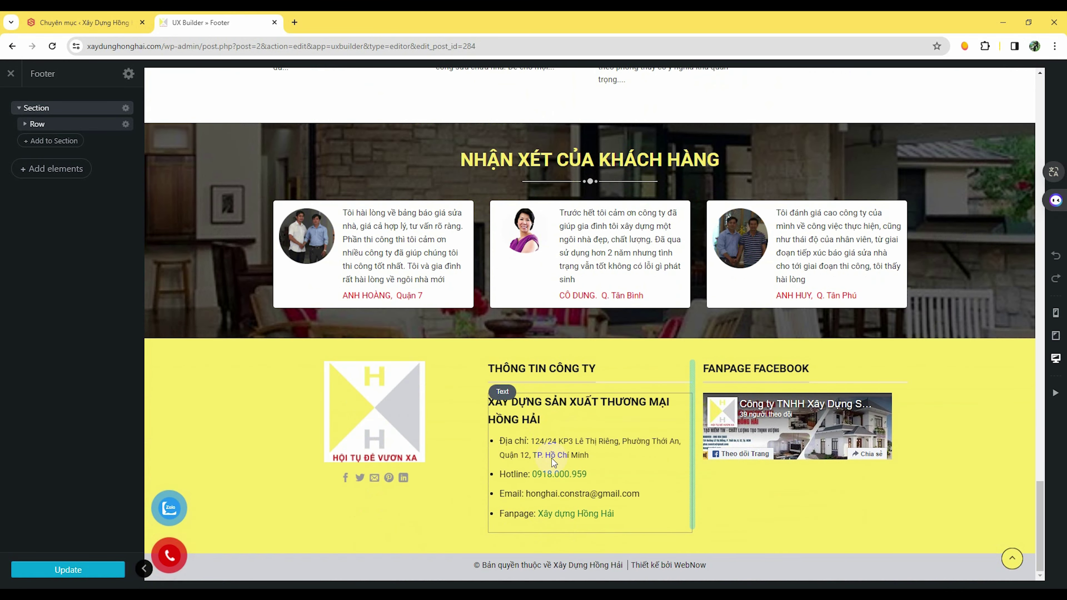
# Step: View the footer's company information in the text editor, accept it without edits, and update the footer
pyautogui.click(590, 419)
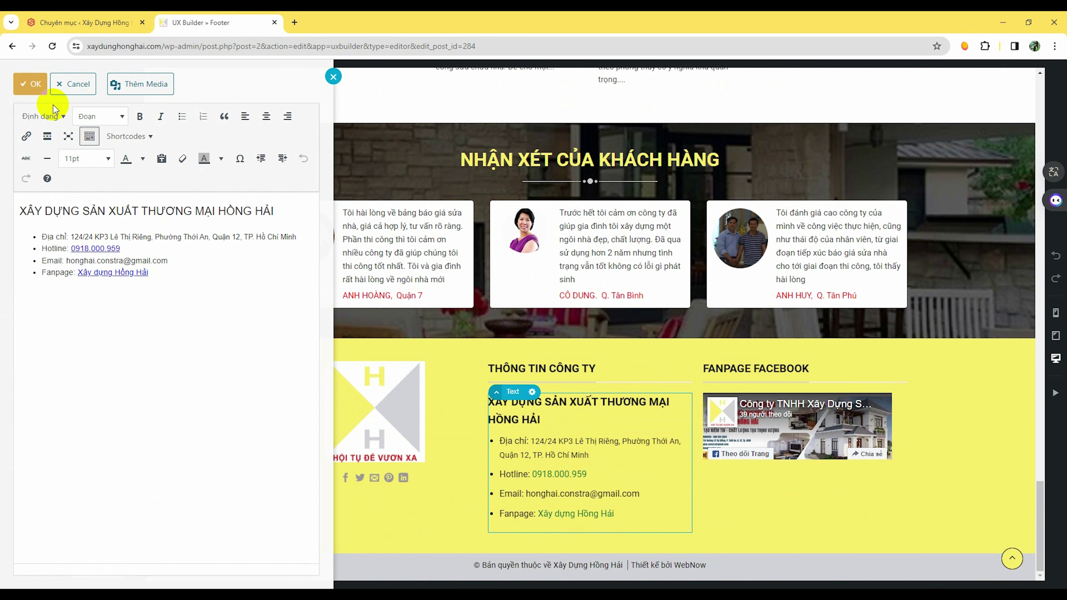
pyautogui.click(38, 86)
pyautogui.click(100, 569)
pyautogui.click(91, 570)
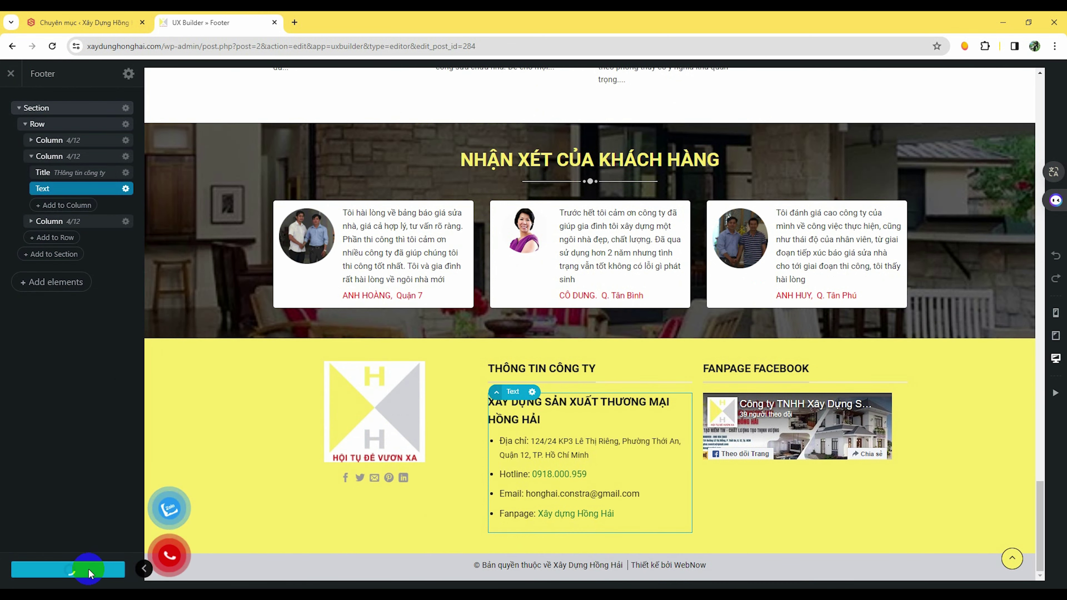
# Step: Replace the footer's logo with the white power socket image from the media library
pyautogui.click(406, 426)
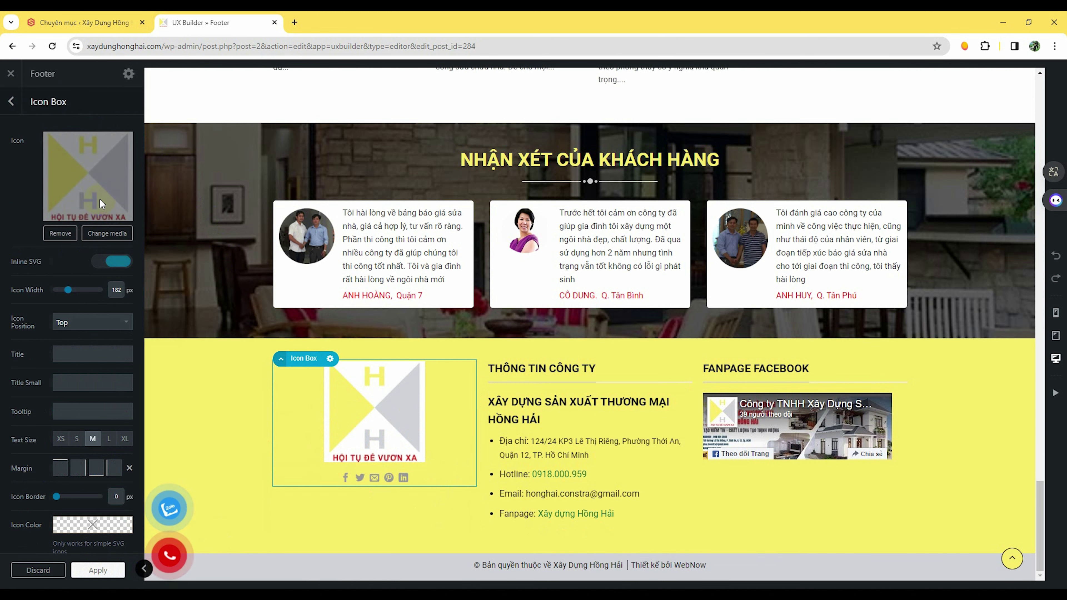
pyautogui.click(106, 239)
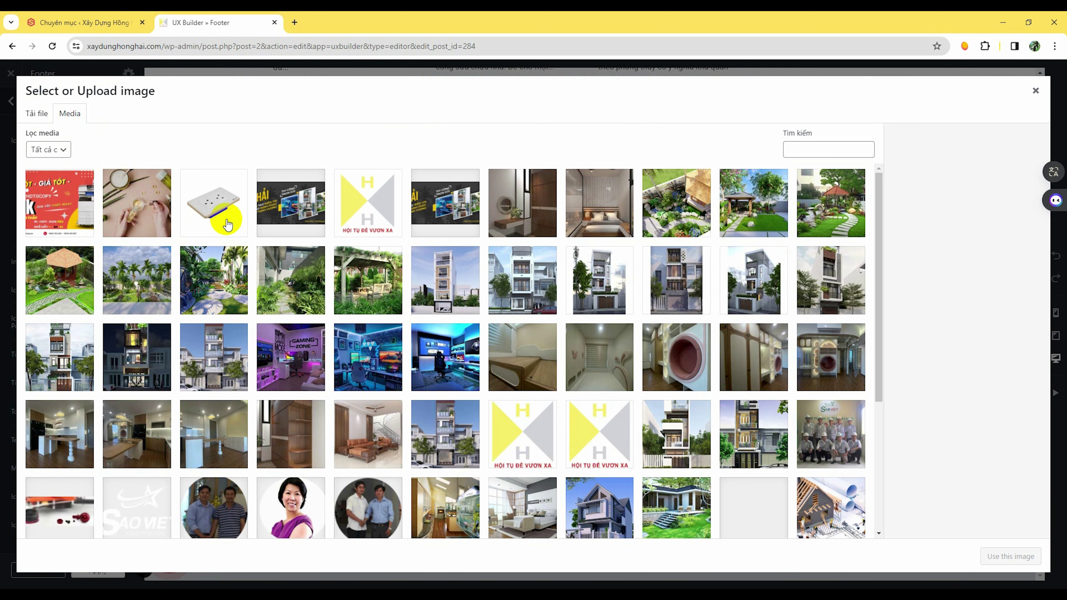
pyautogui.click(227, 225)
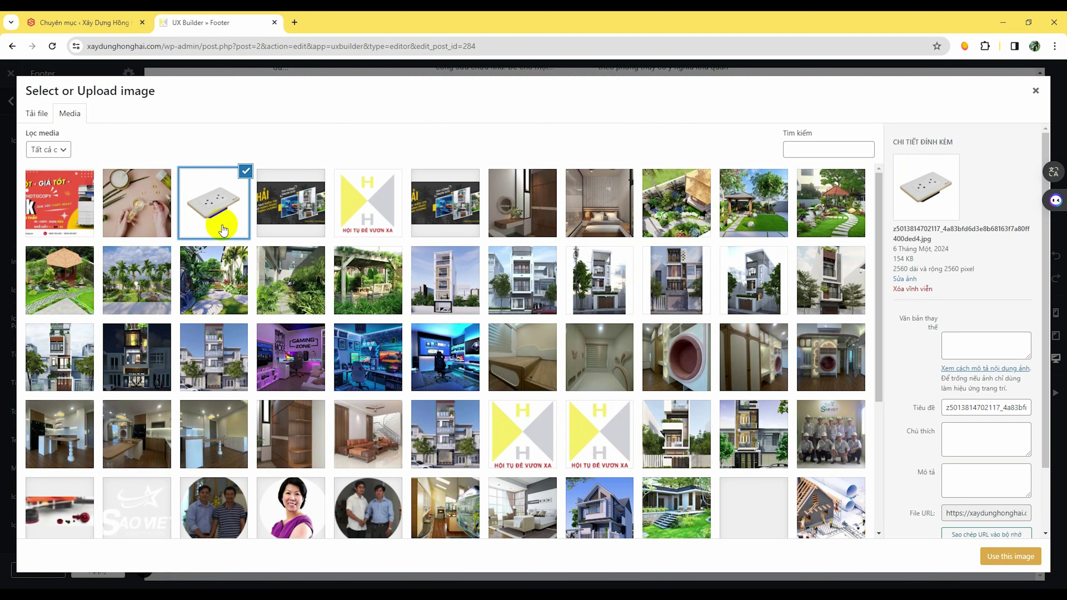
pyautogui.click(1014, 560)
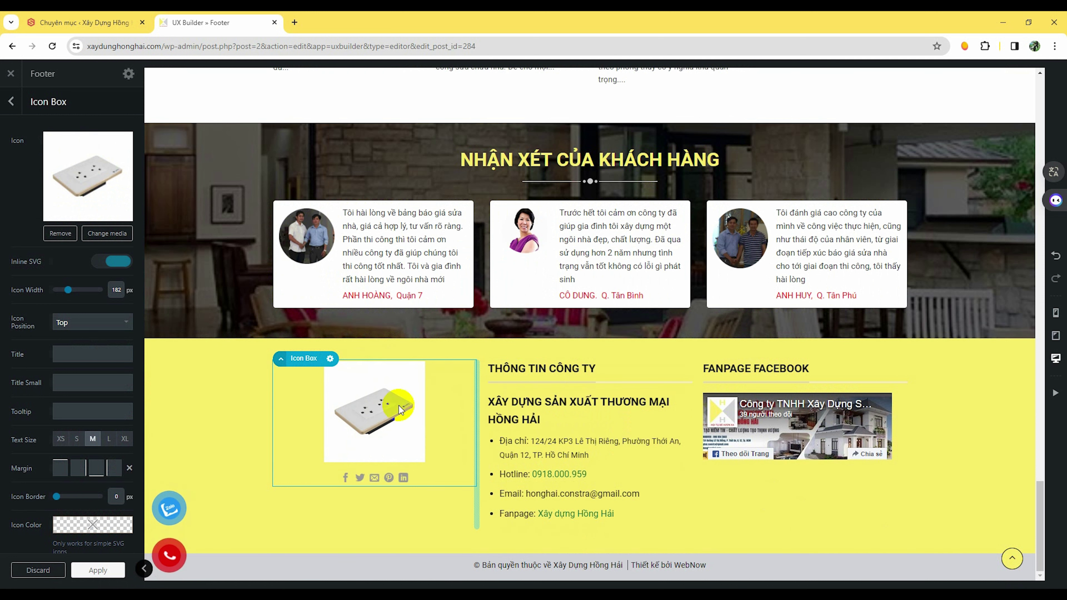
# Step: View the Facebook fanpage HTML code in the footer without editing it, and exit the builder, discarding unsaved changes
pyautogui.click(826, 429)
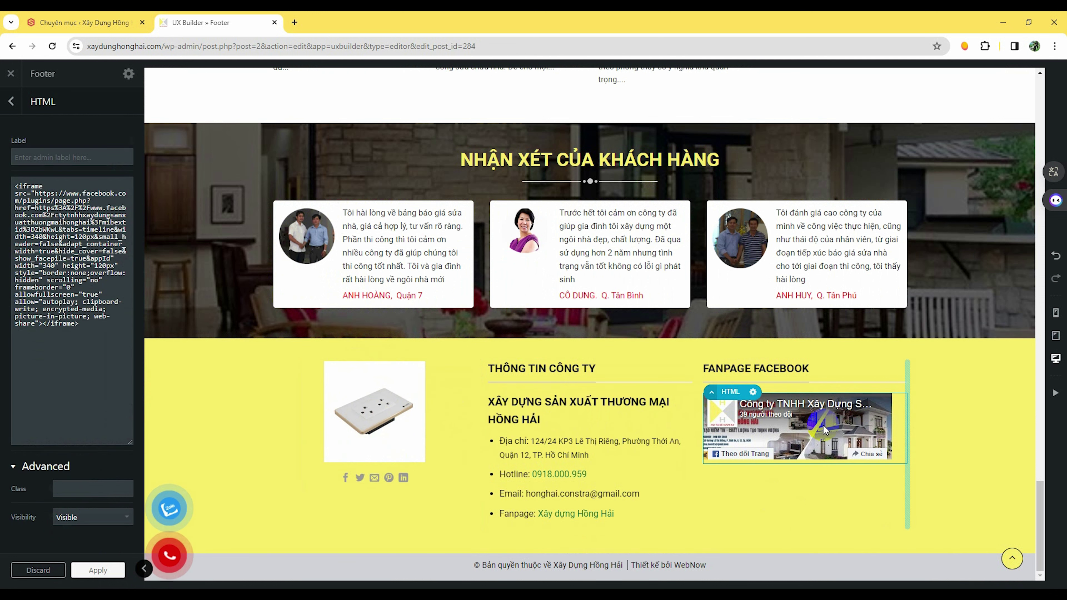
pyautogui.click(95, 571)
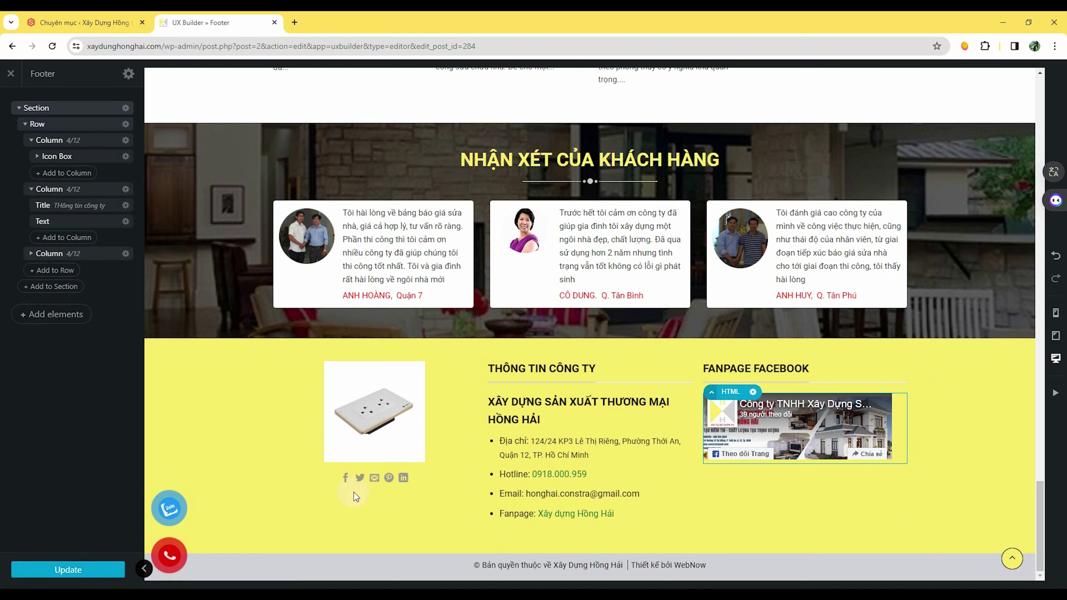
pyautogui.click(11, 75)
pyautogui.click(588, 117)
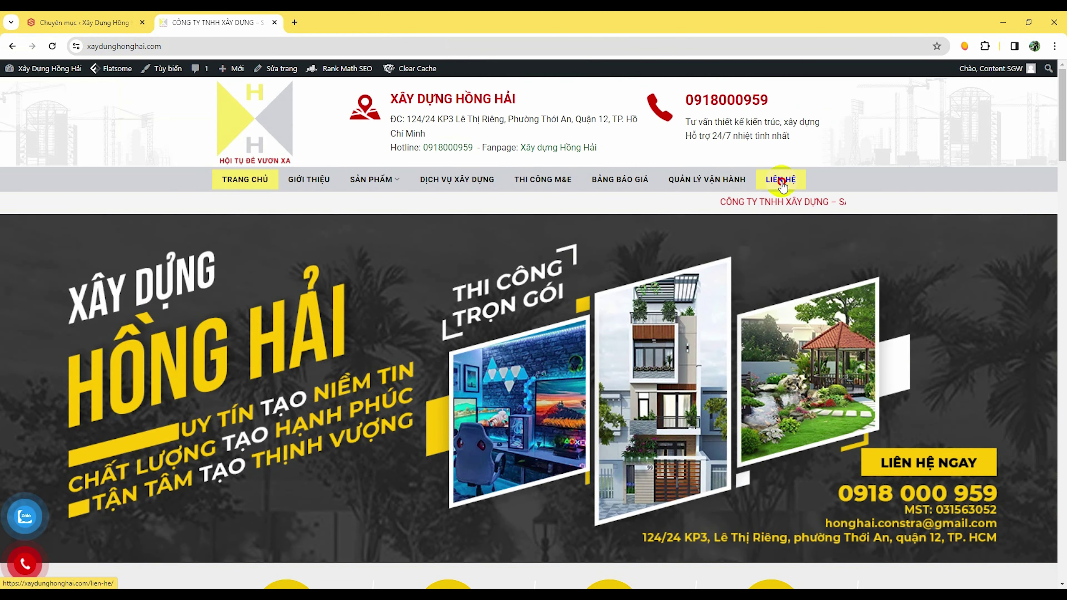
# Step: Open the Liên hệ page for editing in UX Builder
pyautogui.click(781, 180)
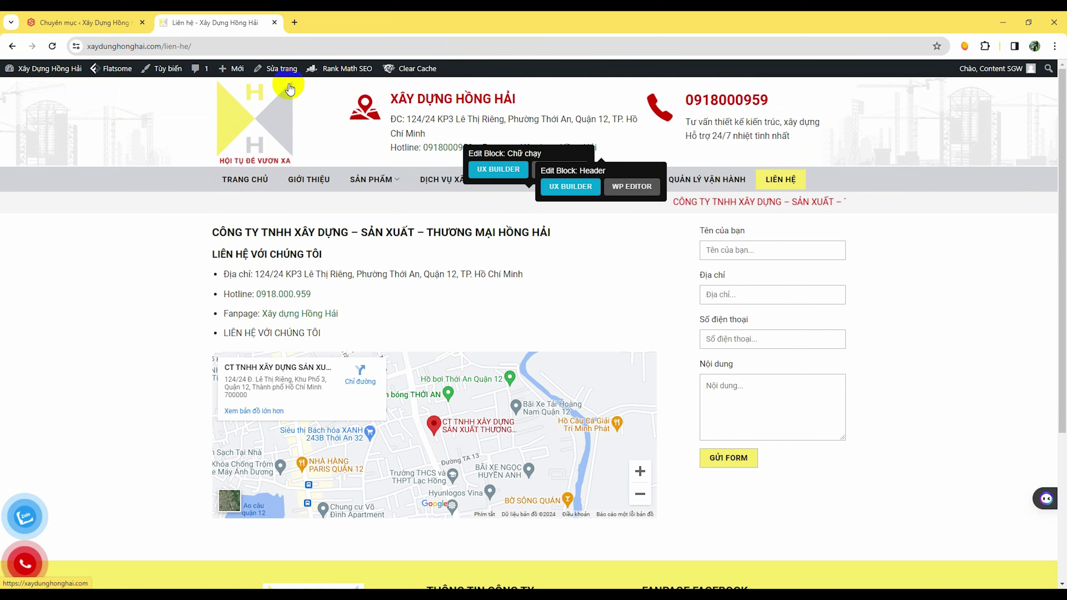
pyautogui.moveTo(274, 68)
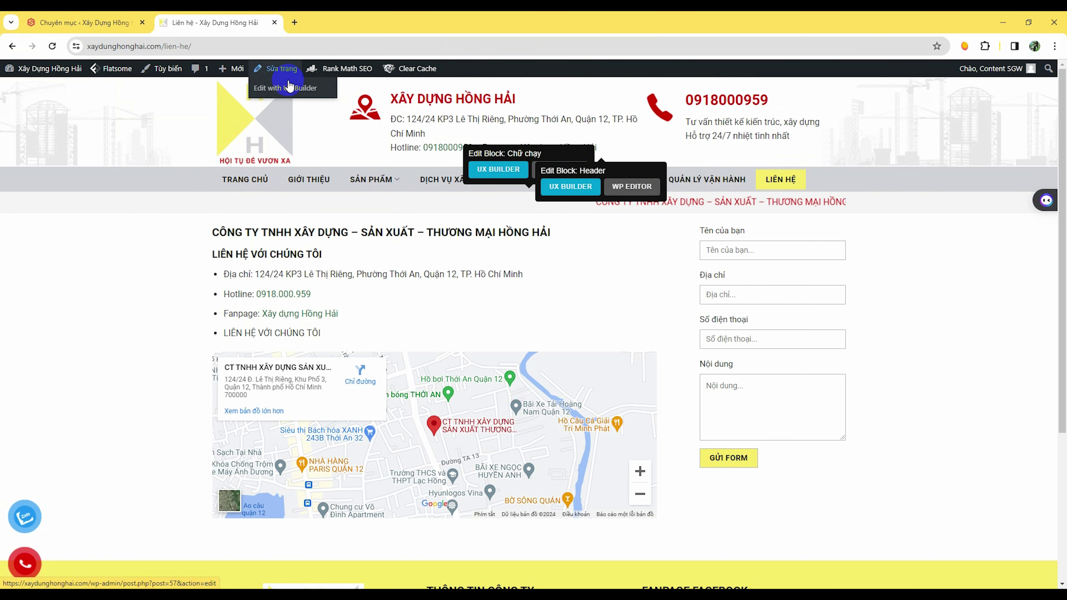
pyautogui.click(287, 89)
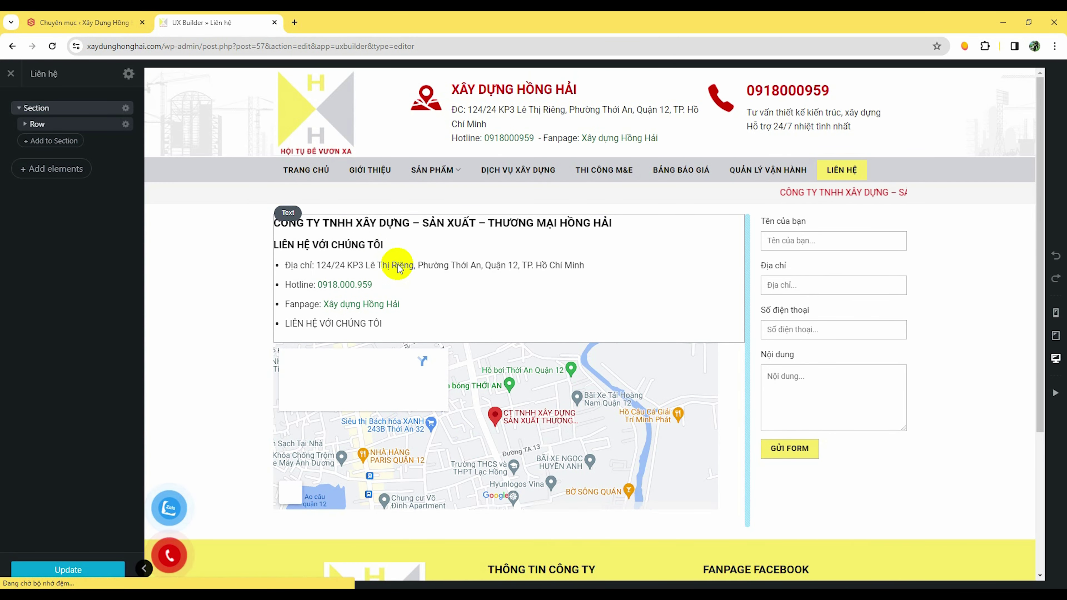
# Step: View the contact details of the Liên hệ page in the text editor, accept them without edits, and exit the builder
pyautogui.click(397, 265)
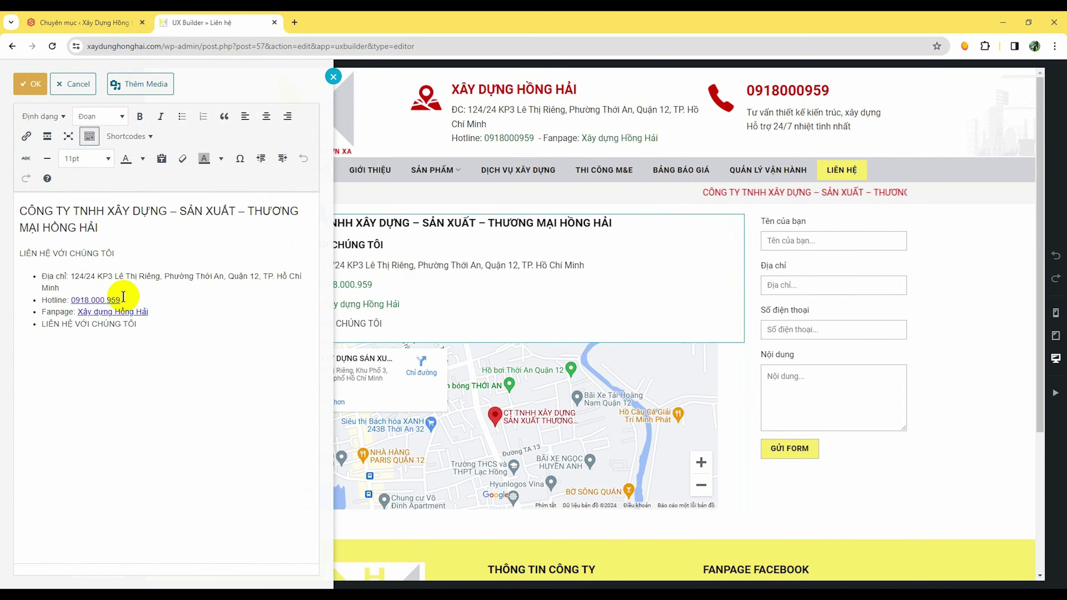
pyautogui.click(31, 86)
pyautogui.click(105, 570)
pyautogui.click(11, 74)
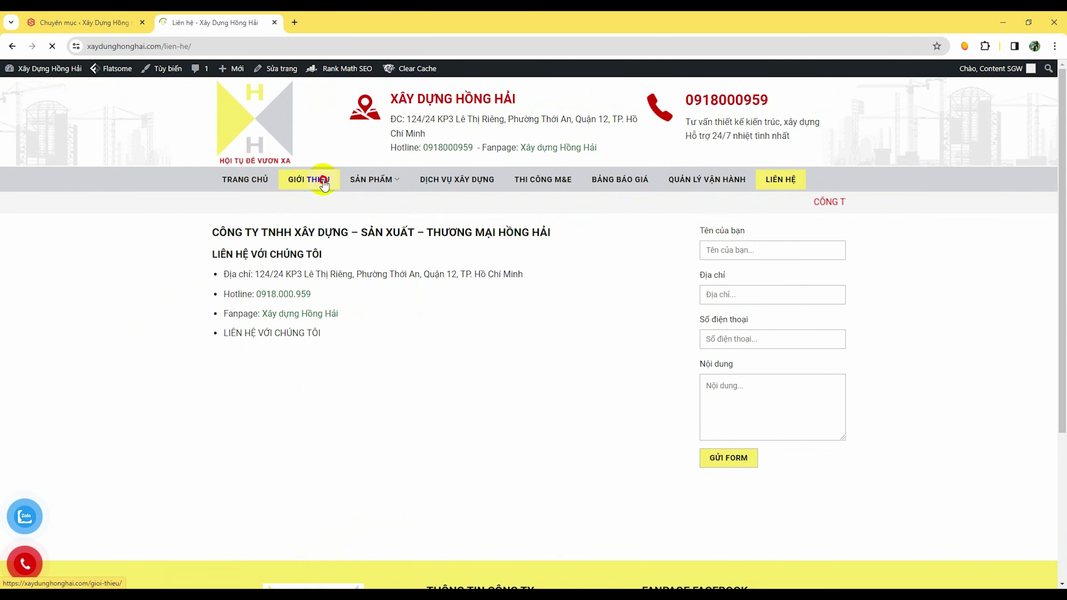
# Step: Open the Giới thiệu page and look through its content
pyautogui.click(324, 185)
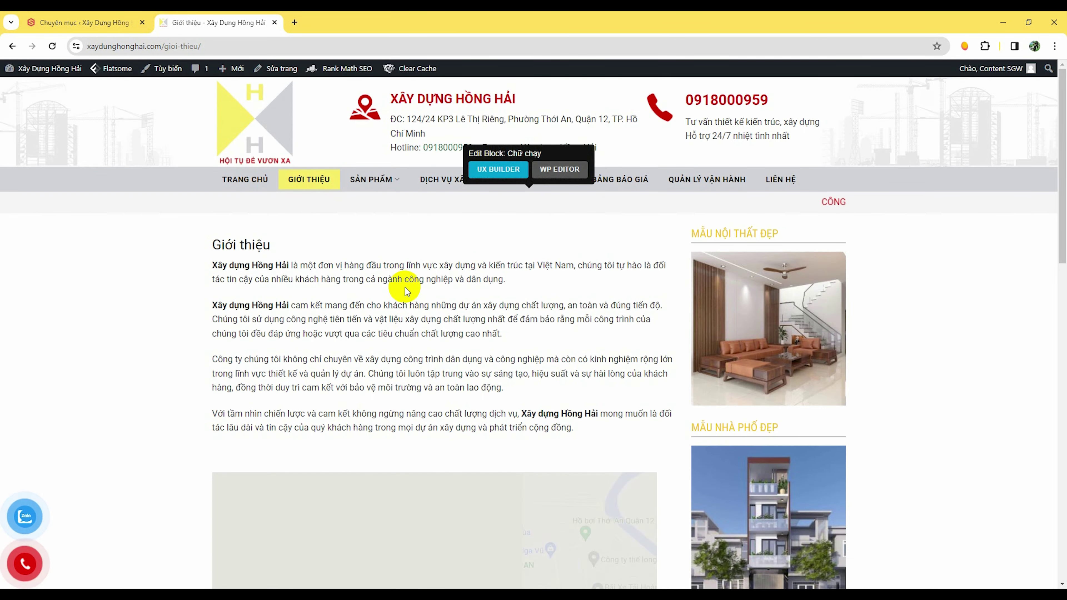
pyautogui.scroll(-5, 332, 391)
pyautogui.scroll(5, 517, 369)
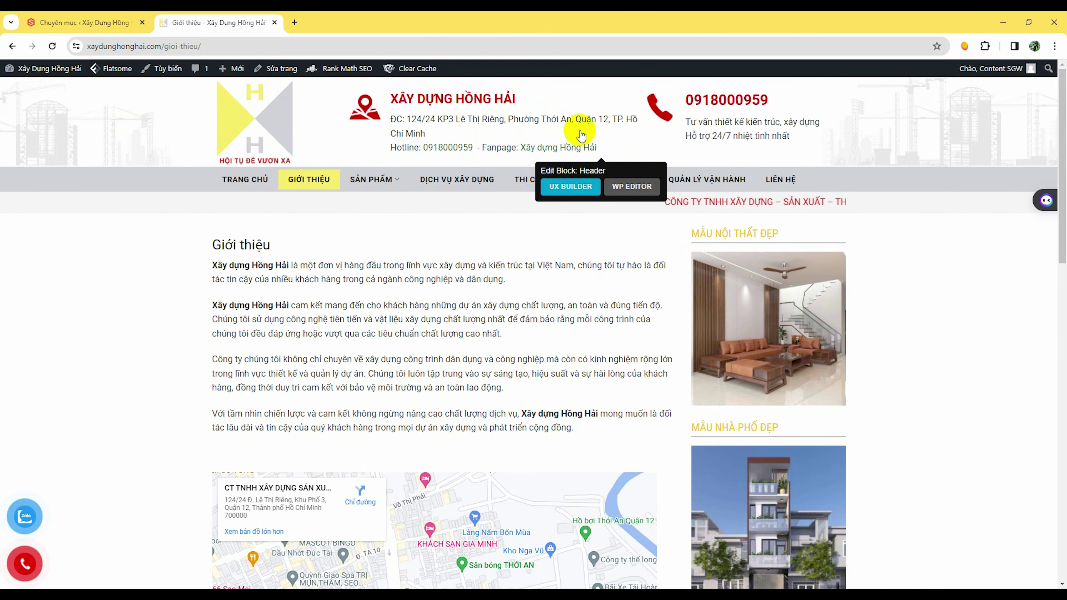
# Step: Open the Chữ chạy block in UX Builder, select its marquee text, apply it without edits, and exit the builder
pyautogui.click(511, 172)
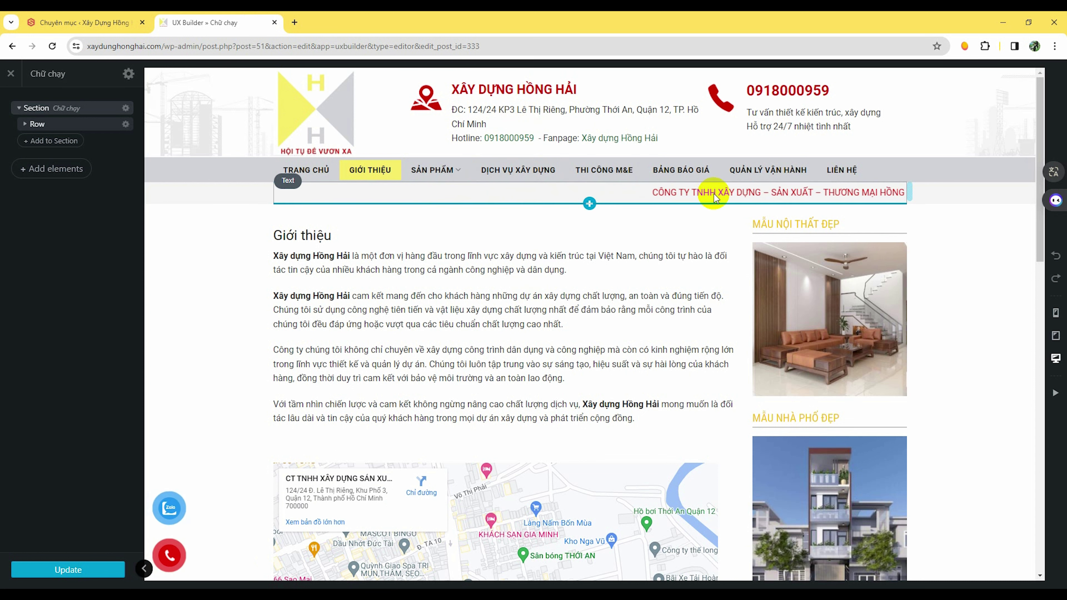
pyautogui.click(693, 195)
pyautogui.click(65, 161)
pyautogui.moveTo(65, 160); pyautogui.dragTo(47, 180)
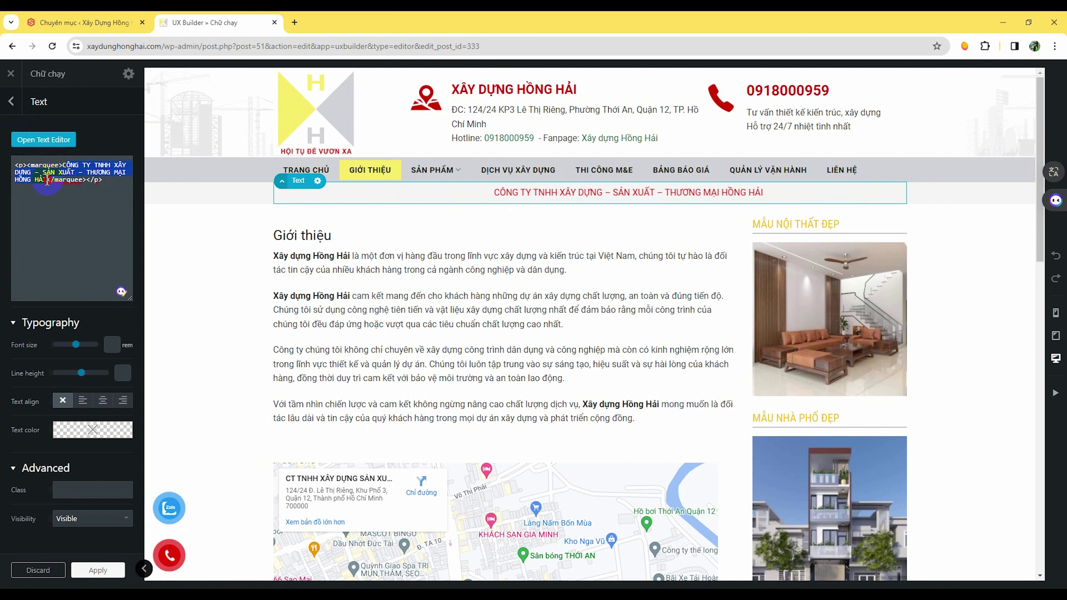
pyautogui.click(97, 570)
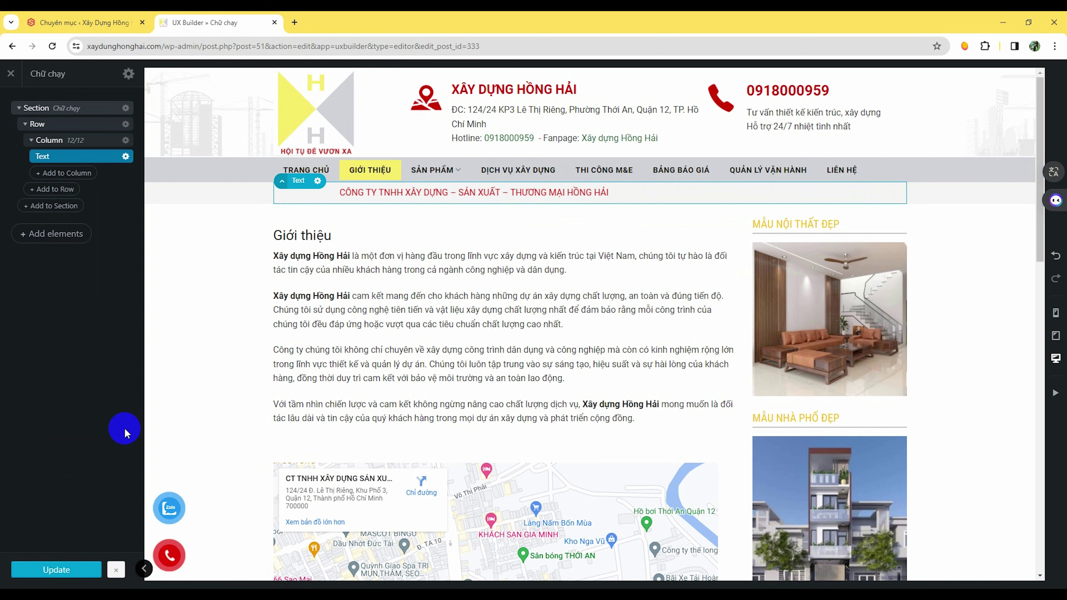
pyautogui.click(11, 74)
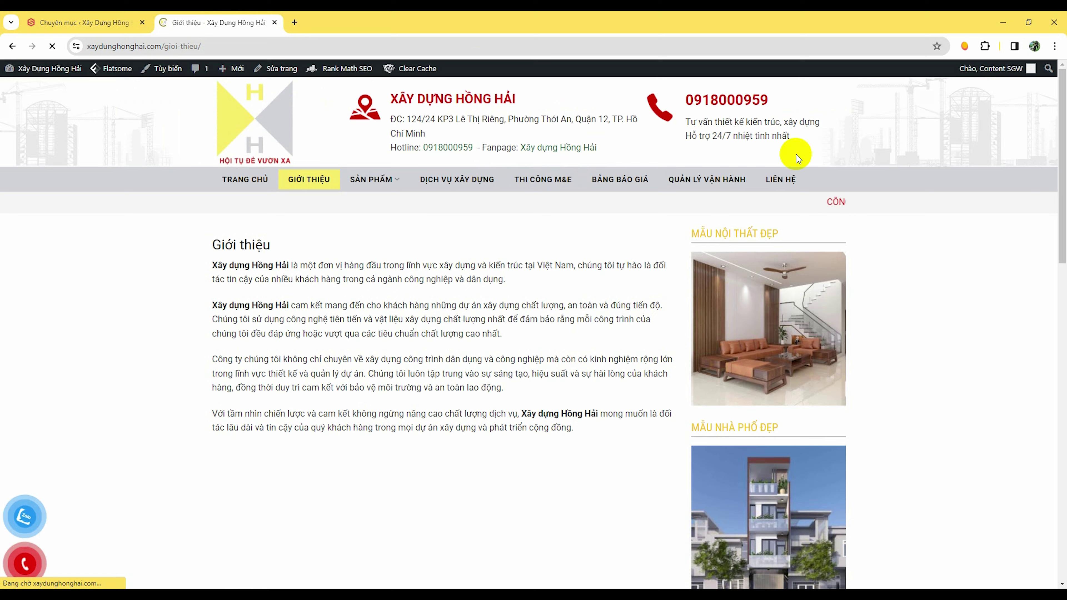
pyautogui.moveTo(587, 193)
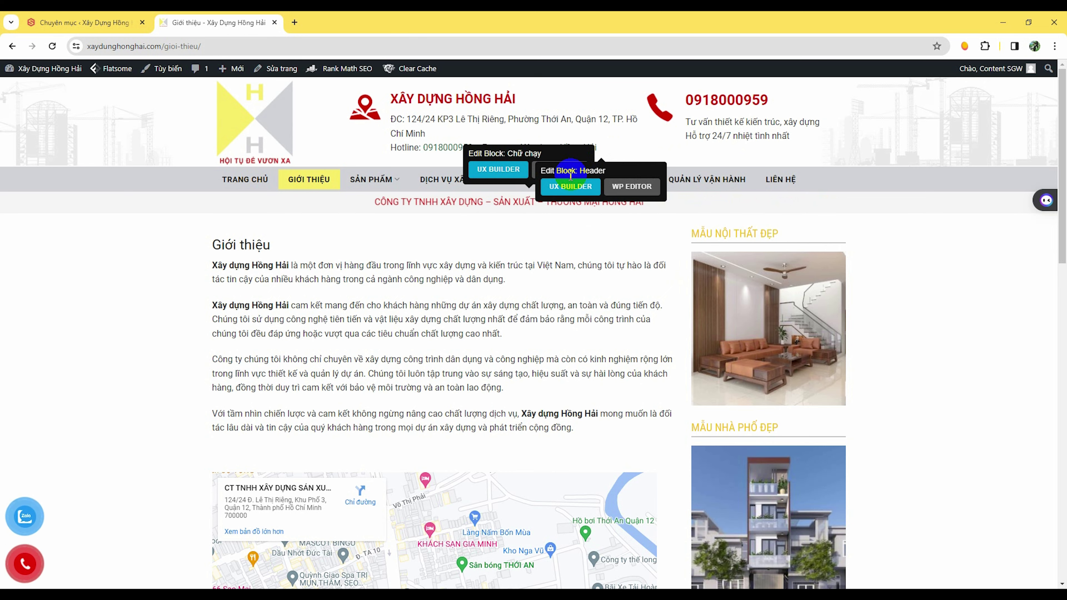
pyautogui.click(568, 188)
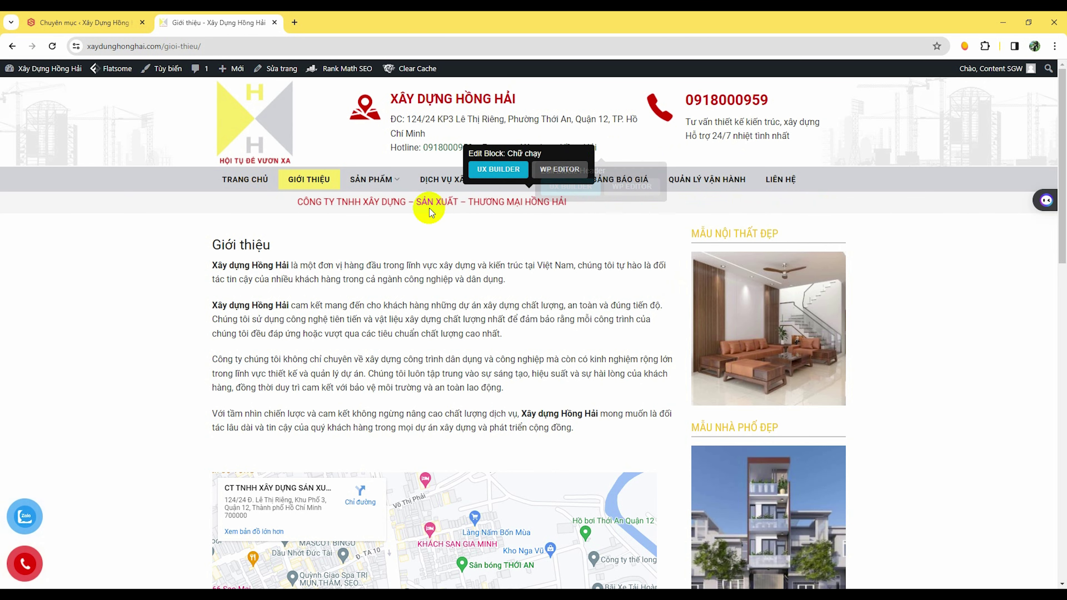